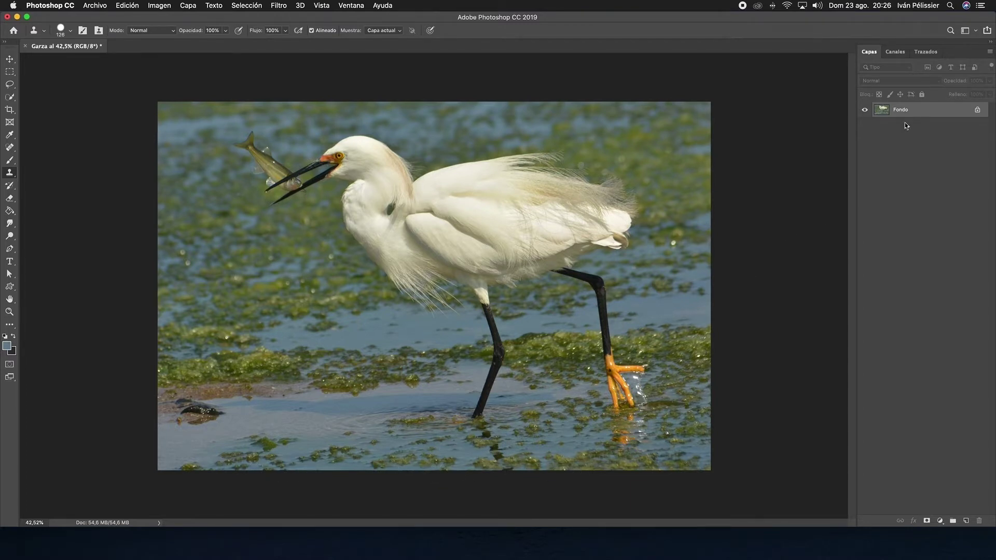
Step: Duplicate the Fondo layer and set the canvas height to 60,19 cm, anchored at the top centre
{"action": "left_click_drag", "start_coordinate": [908, 113], "coordinate": [966, 522]}
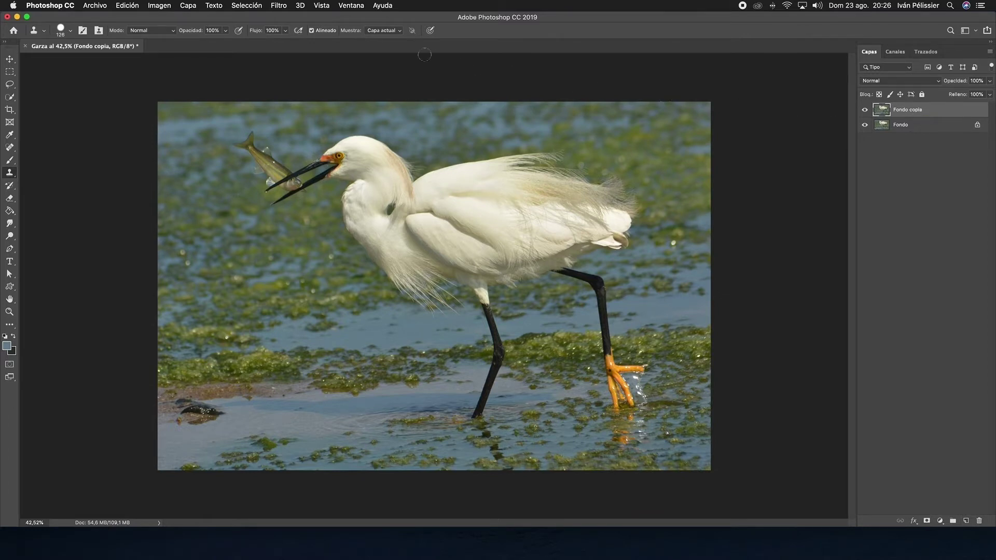
{"action": "left_click", "coordinate": [159, 6]}
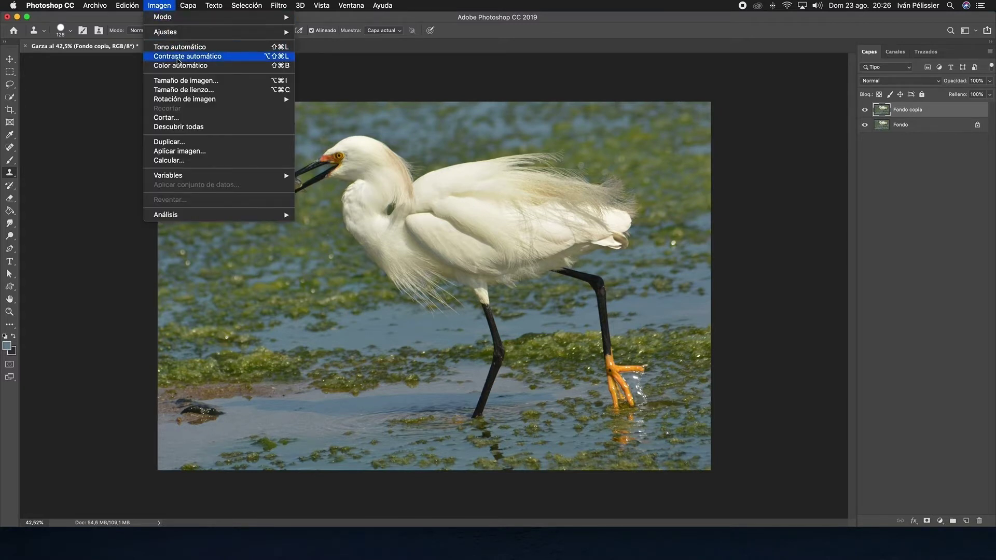
{"action": "left_click", "coordinate": [181, 91]}
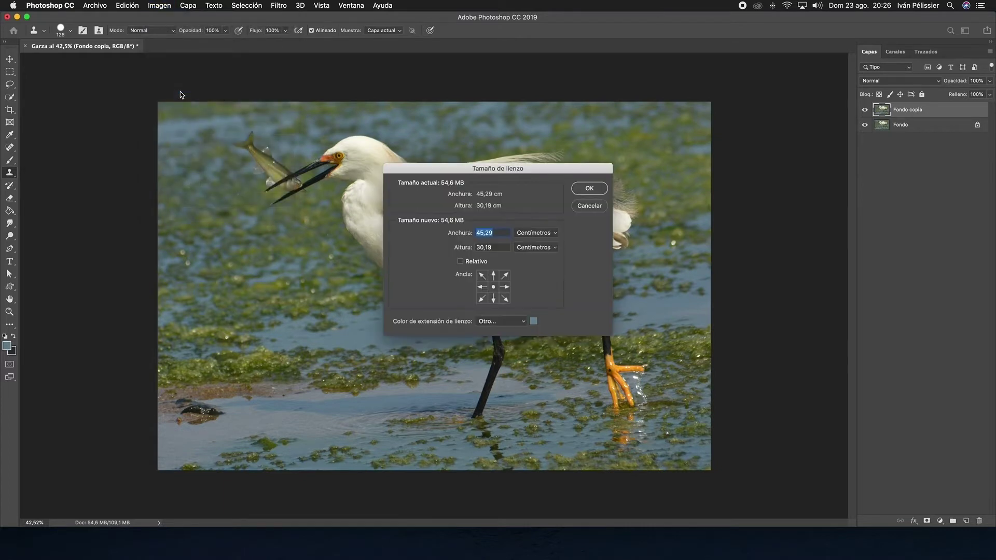
{"action": "left_click", "coordinate": [477, 248]}
{"action": "type", "text": "6"}
{"action": "left_click", "coordinate": [494, 275]}
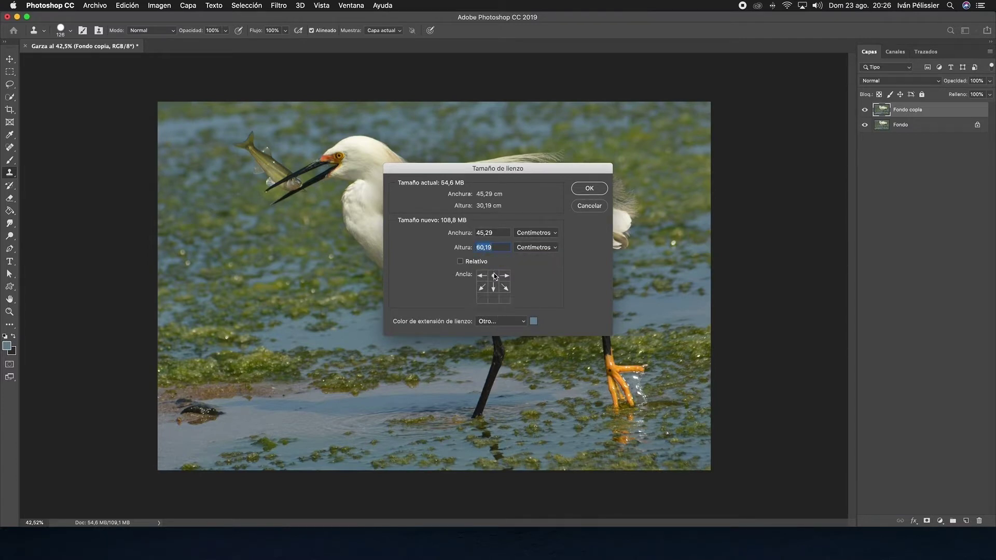
Step: Sample the canvas extension colour from the blue water in the photo and apply the enlarged canvas
{"action": "left_click", "coordinate": [533, 323]}
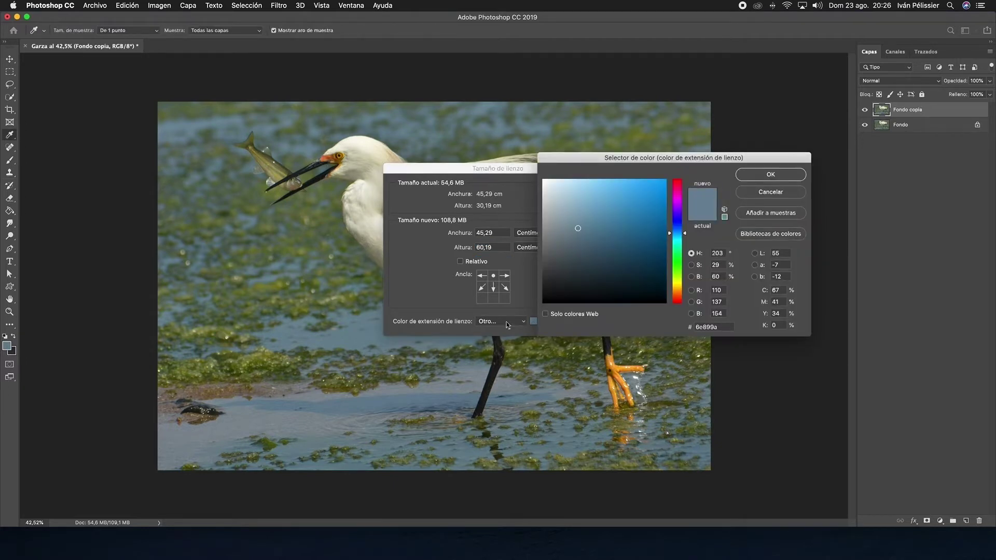
{"action": "left_click", "coordinate": [355, 329]}
{"action": "left_click", "coordinate": [766, 176]}
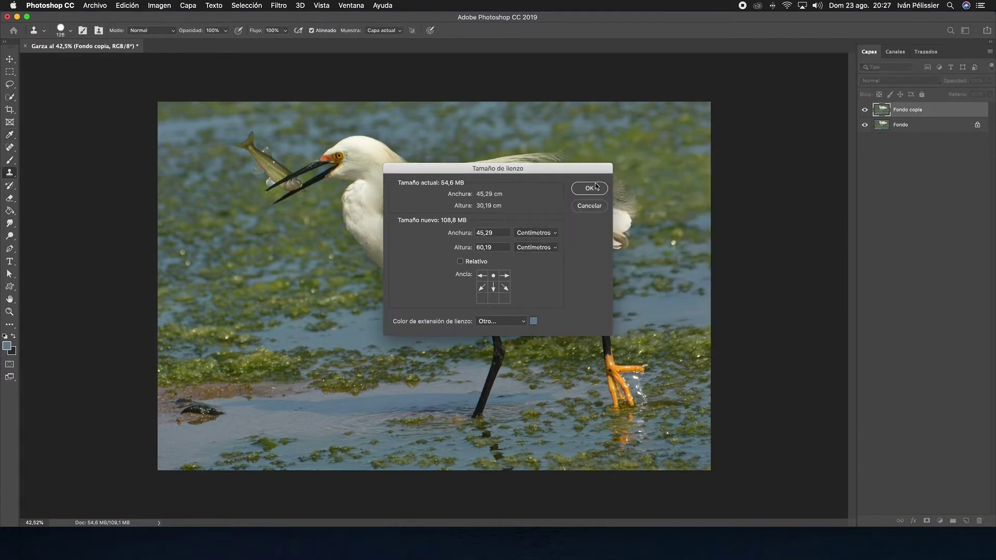
{"action": "left_click", "coordinate": [591, 189]}
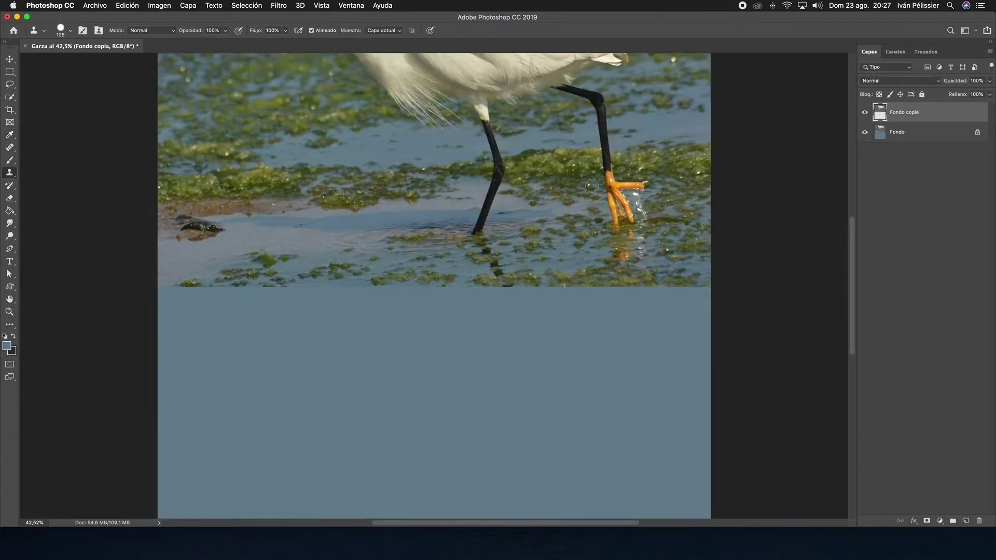
{"action": "key", "text": "super+0"}
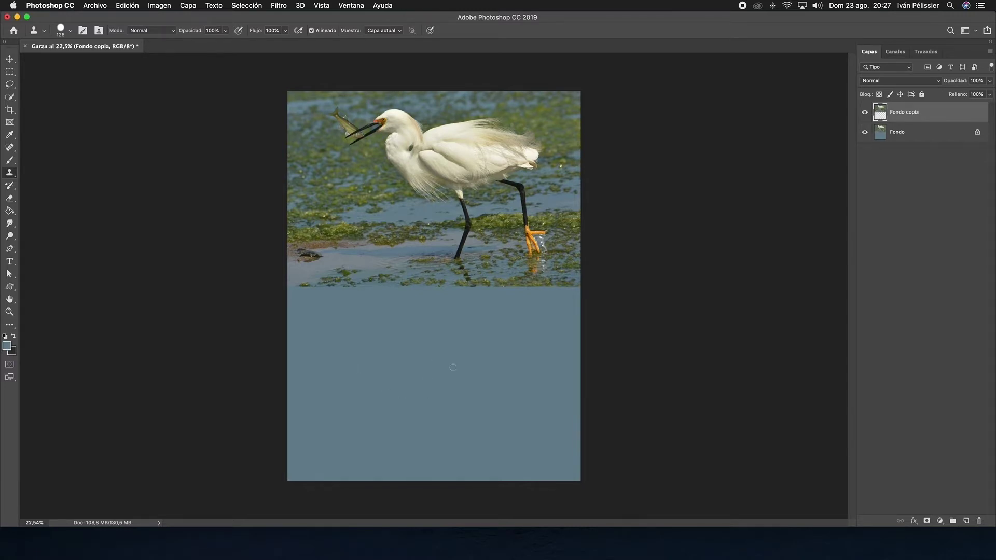
Step: Flip the duplicated heron layer vertically
{"action": "left_click", "coordinate": [129, 7]}
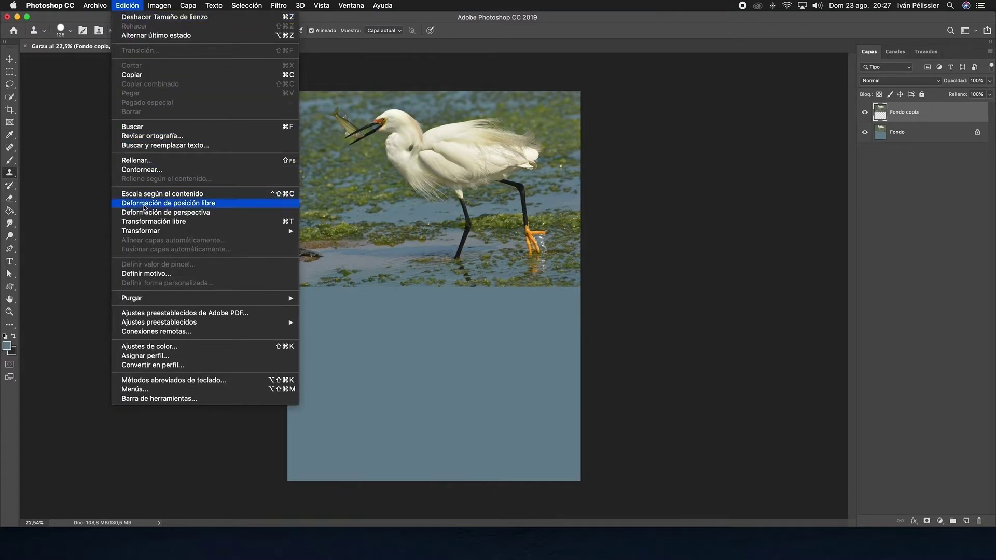
{"action": "mouse_move", "coordinate": [148, 233]}
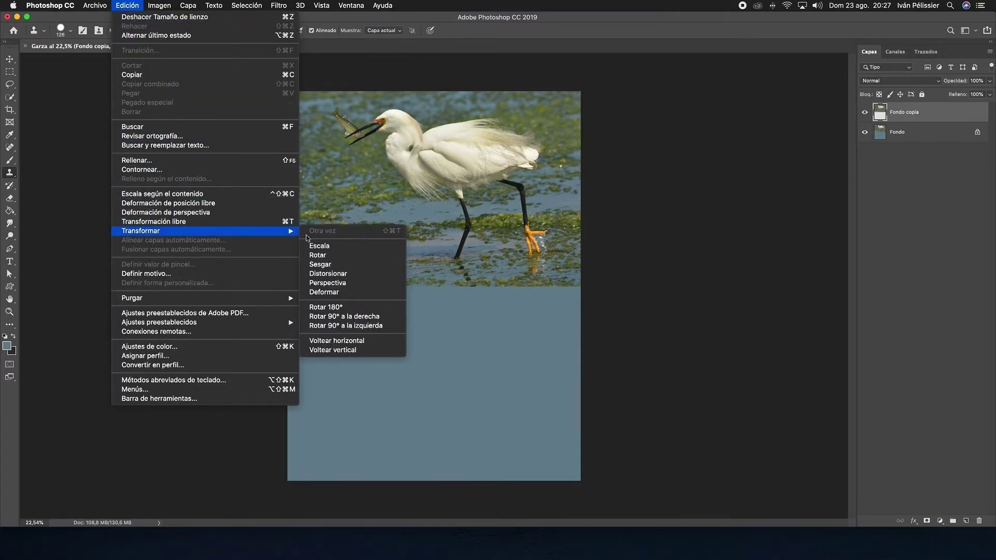
{"action": "left_click", "coordinate": [328, 351]}
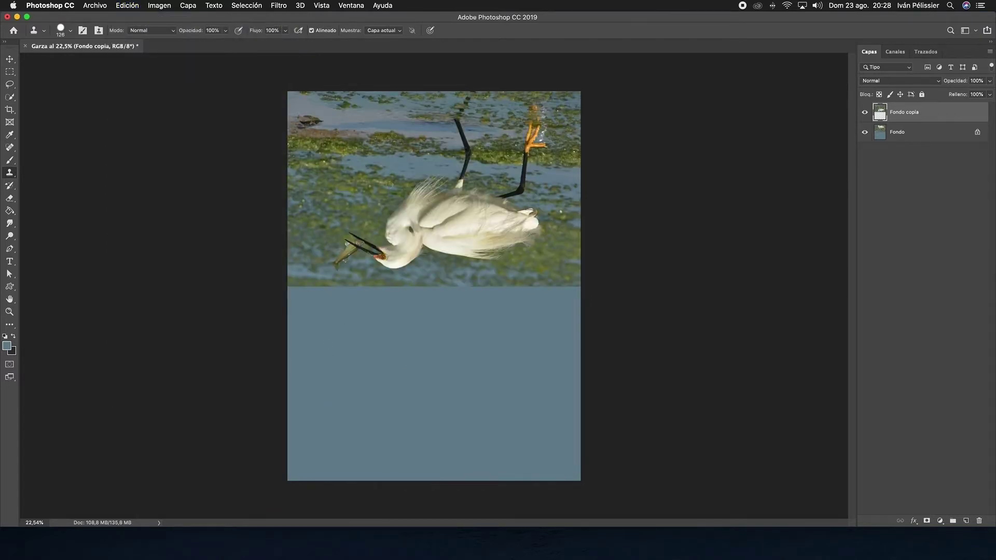
Step: Select the whole canvas, move the flipped heron into the empty area directly below the original, and check both layers by toggling their visibility
{"action": "left_click", "coordinate": [251, 6]}
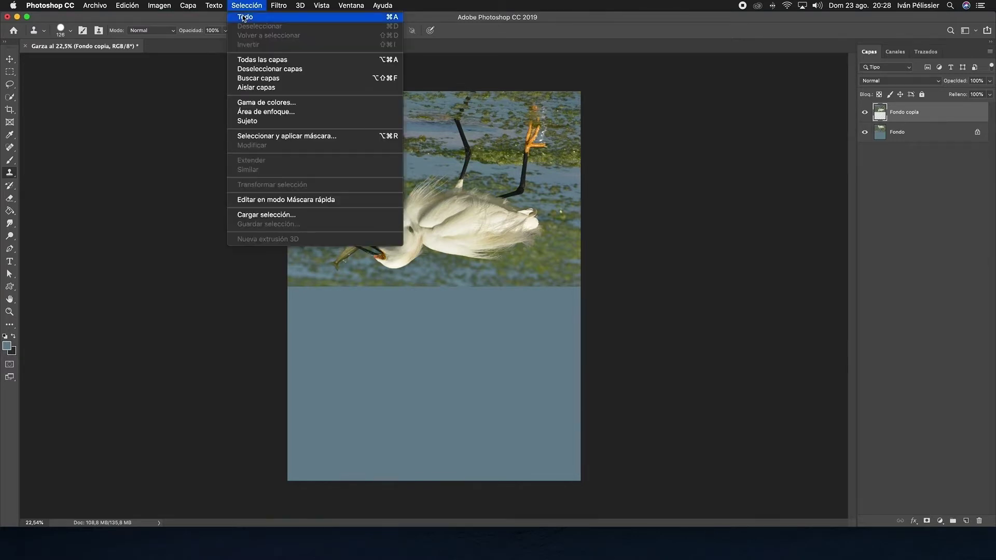
{"action": "left_click", "coordinate": [391, 20]}
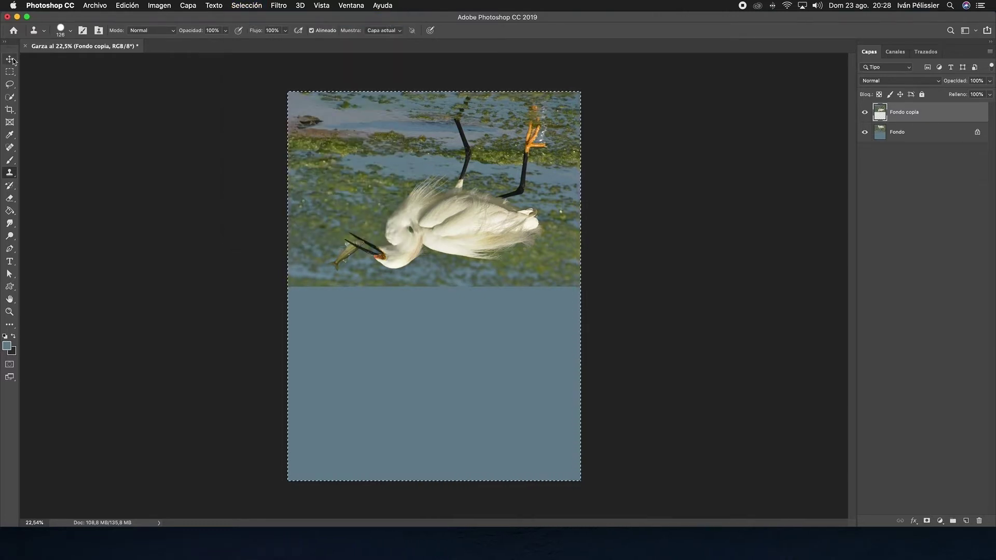
{"action": "key", "text": "v"}
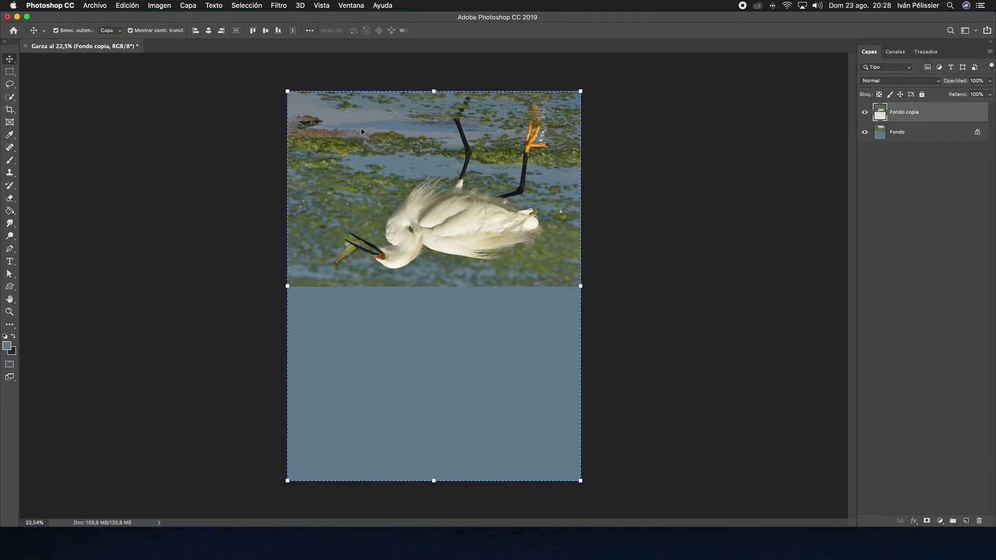
{"action": "left_click_drag", "start_coordinate": [365, 110], "coordinate": [369, 308]}
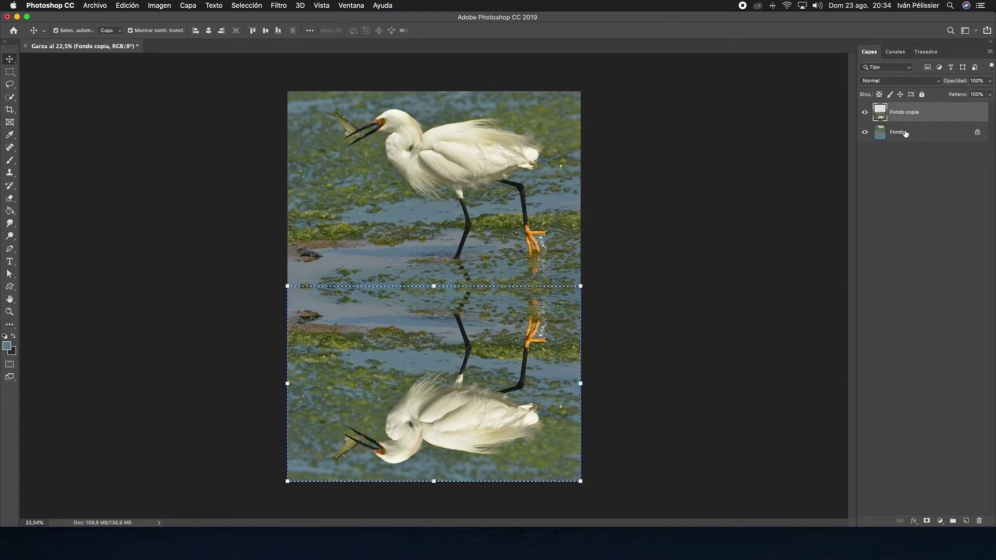
{"action": "left_click", "coordinate": [865, 112]}
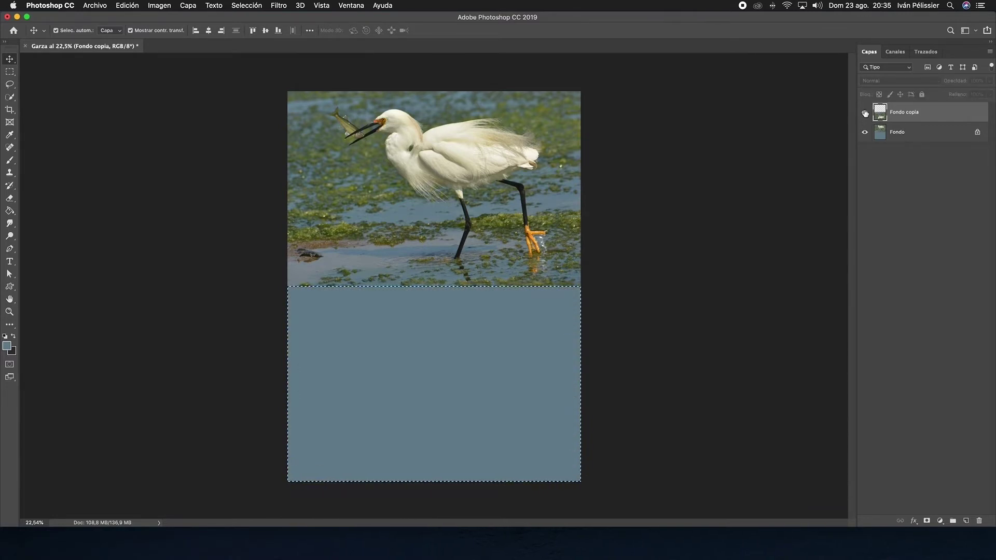
{"action": "left_click", "coordinate": [865, 112]}
{"action": "left_click", "coordinate": [864, 131]}
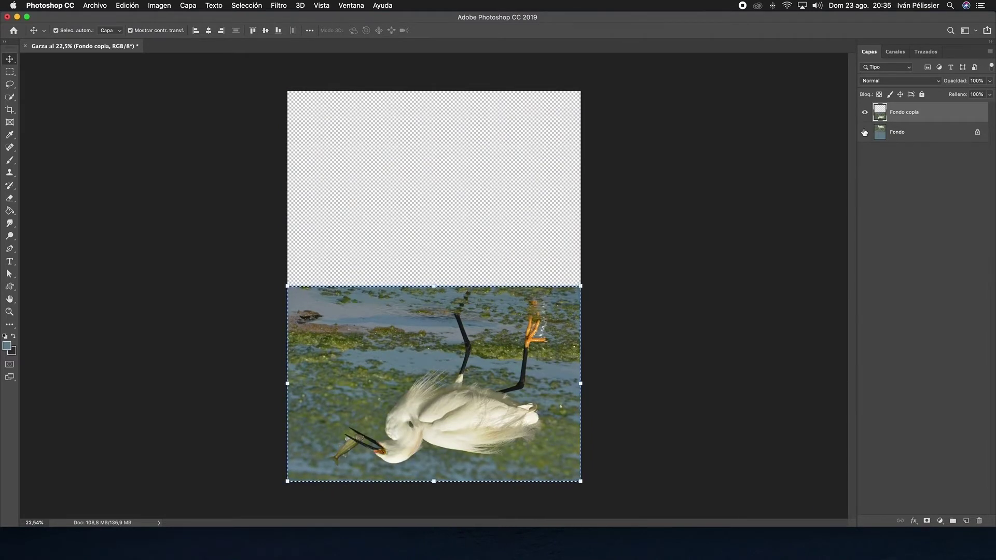
{"action": "left_click", "coordinate": [864, 132]}
Step: Apply a motion blur to the flipped copy with an angle of -43° and a distance of 21 pixels
{"action": "left_click", "coordinate": [279, 6]}
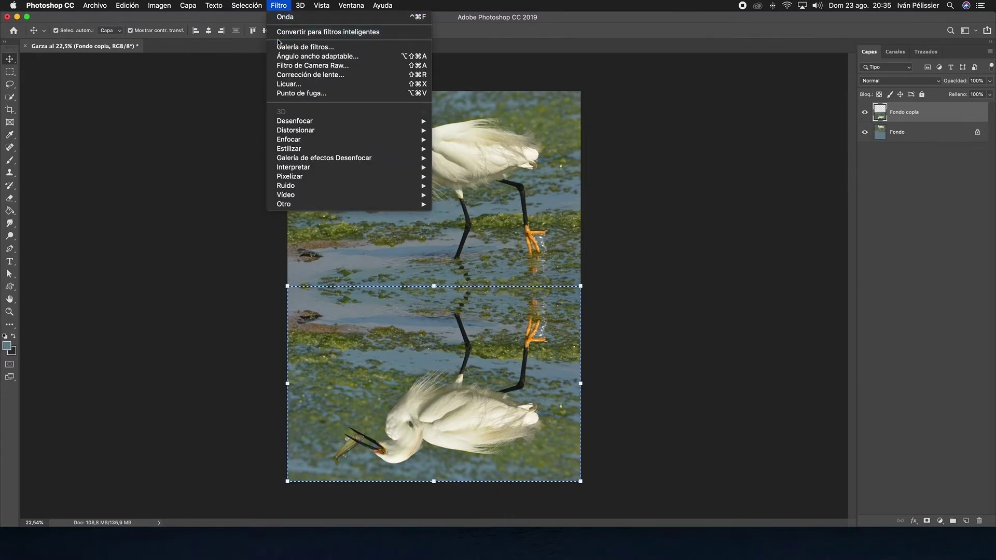
{"action": "mouse_move", "coordinate": [293, 123]}
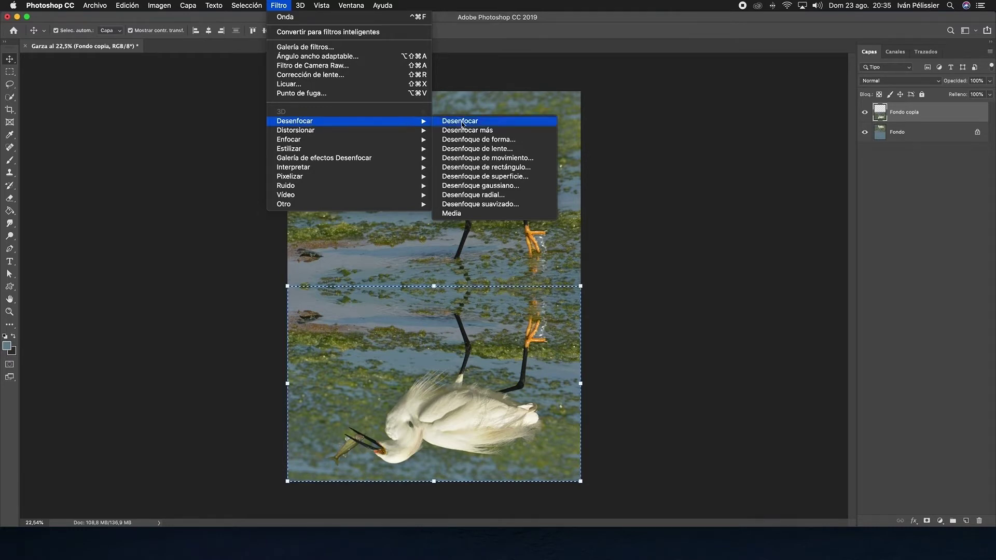
{"action": "left_click", "coordinate": [462, 161]}
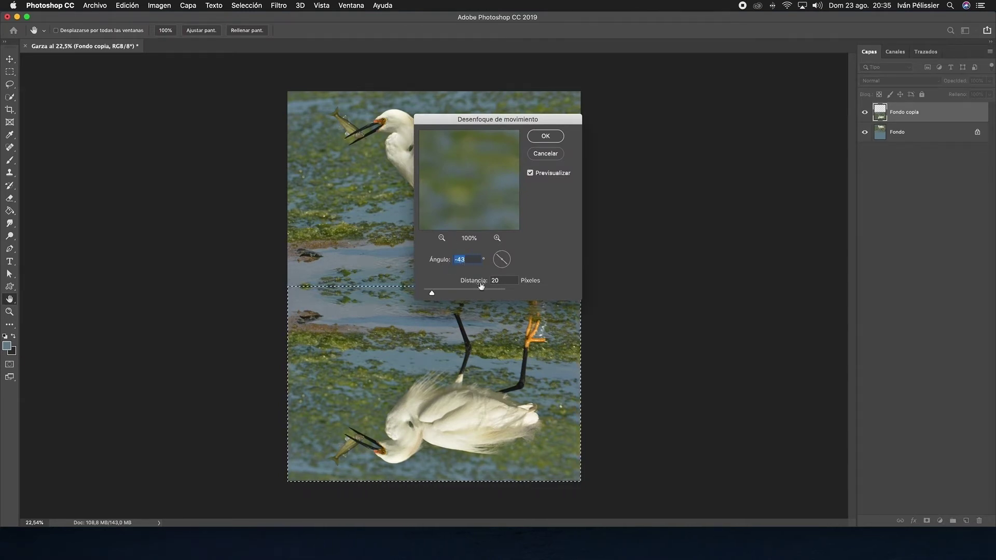
{"action": "mouse_move", "coordinate": [432, 294]}
{"action": "left_mouse_down"}
{"action": "mouse_move", "coordinate": [486, 295]}
{"action": "mouse_move", "coordinate": [431, 291]}
{"action": "left_mouse_up"}
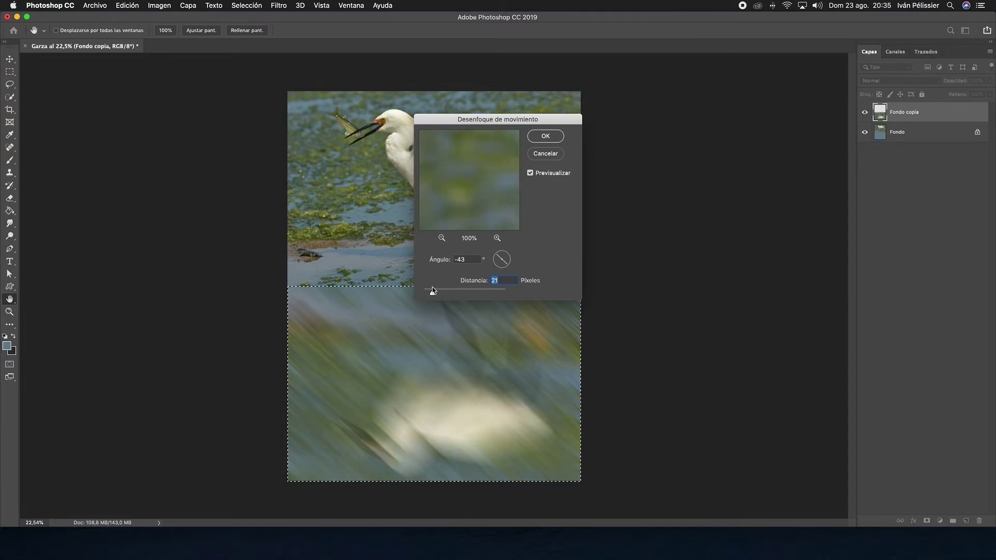
{"action": "left_click", "coordinate": [545, 137]}
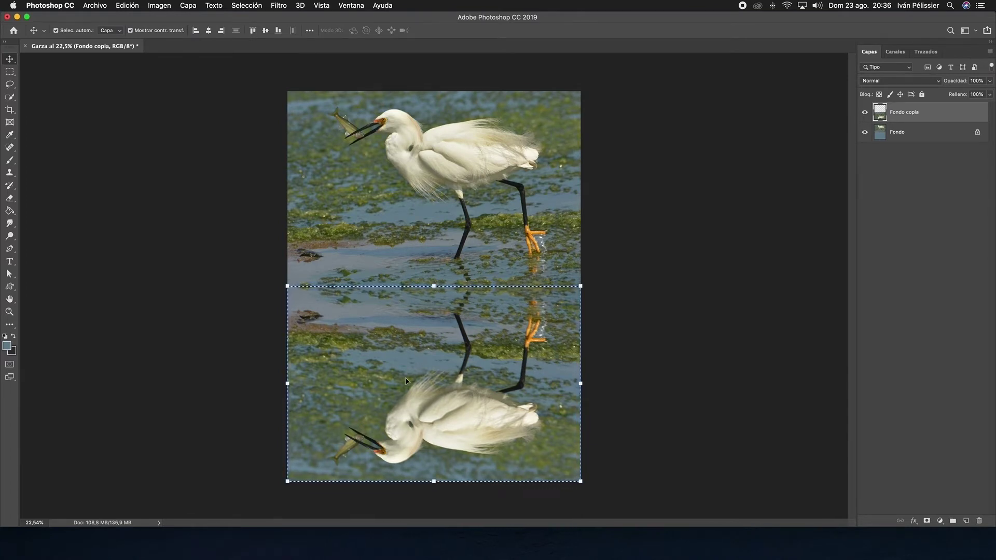
Step: Apply a Perspective transform to the flipped copy, widening its lower edge slightly beyond both sides of the canvas
{"action": "left_click", "coordinate": [127, 6]}
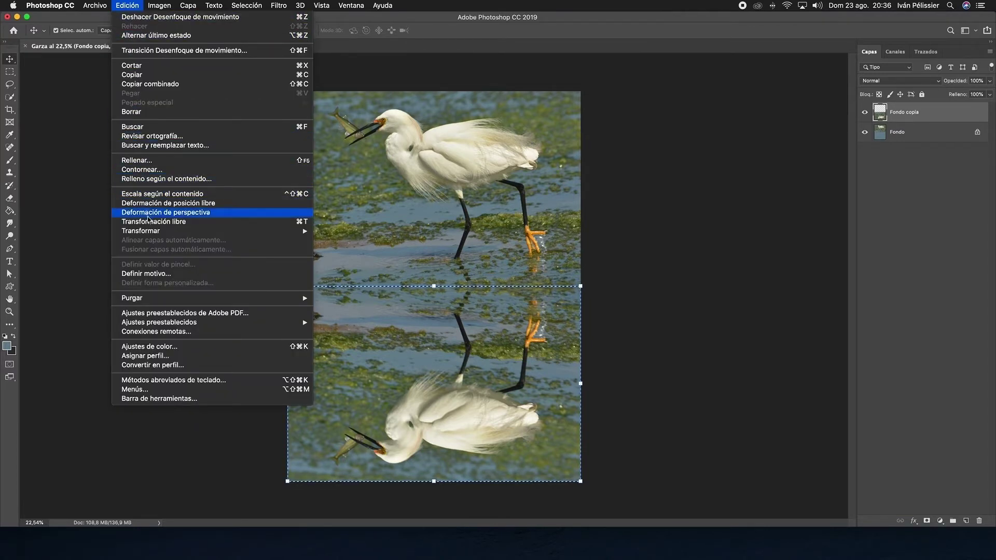
{"action": "mouse_move", "coordinate": [150, 233]}
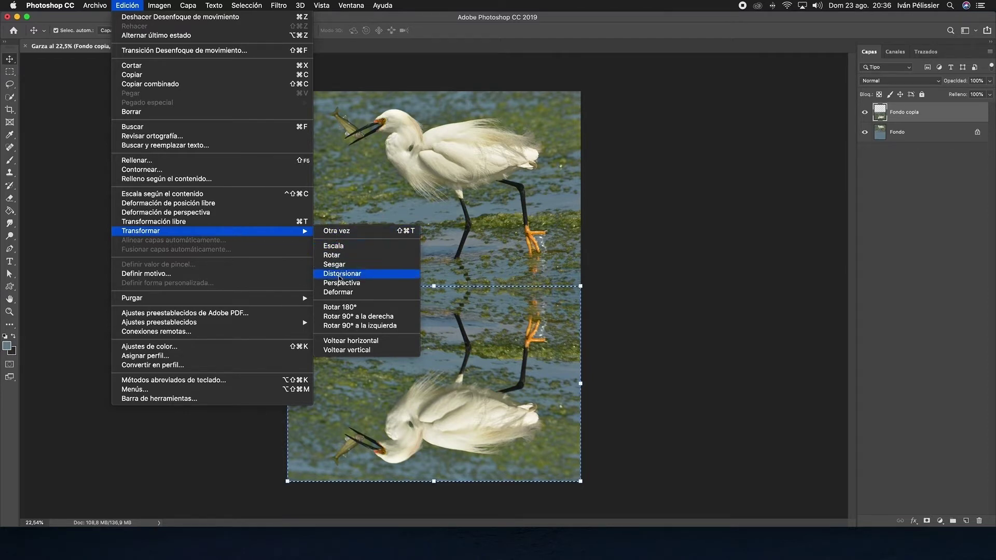
{"action": "left_click", "coordinate": [338, 287]}
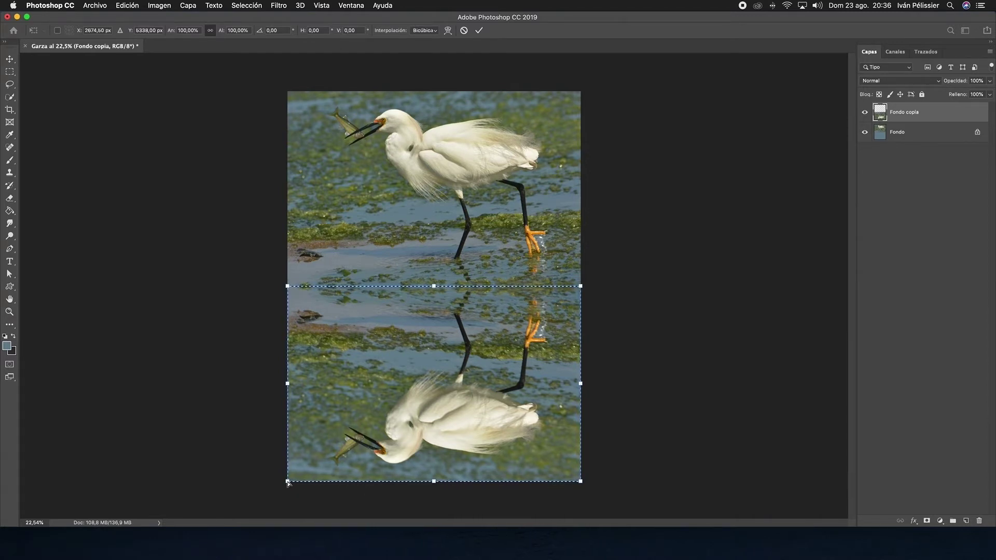
{"action": "left_click_drag", "start_coordinate": [286, 482], "coordinate": [267, 488]}
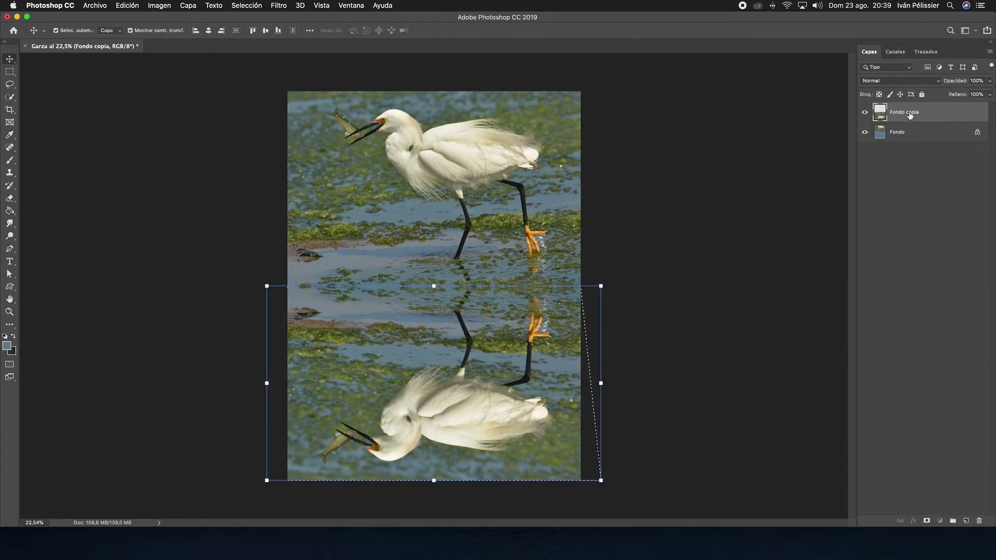
Step: Duplicate the Fondo copia layer and apply a sinusoidal Wave filter to the duplicate with 105 generators, wavelength 63 to 98 and amplitude 1 to 83
{"action": "left_click_drag", "start_coordinate": [910, 115], "coordinate": [967, 520]}
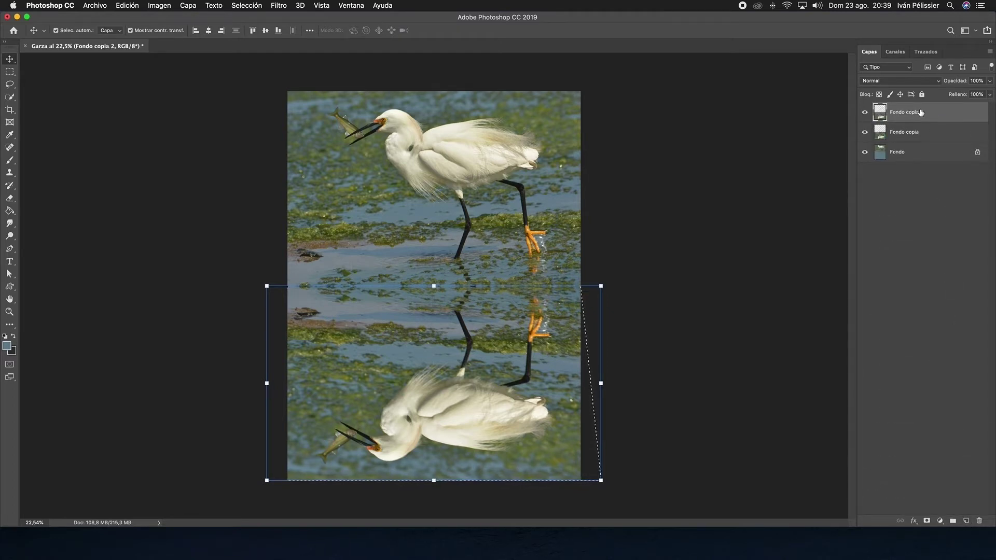
{"action": "left_click", "coordinate": [279, 6]}
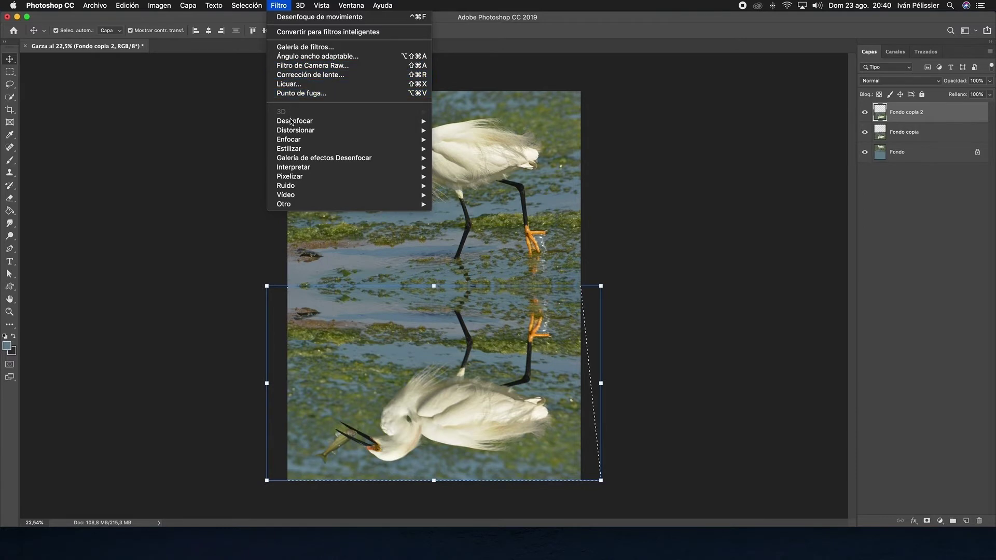
{"action": "mouse_move", "coordinate": [294, 133]}
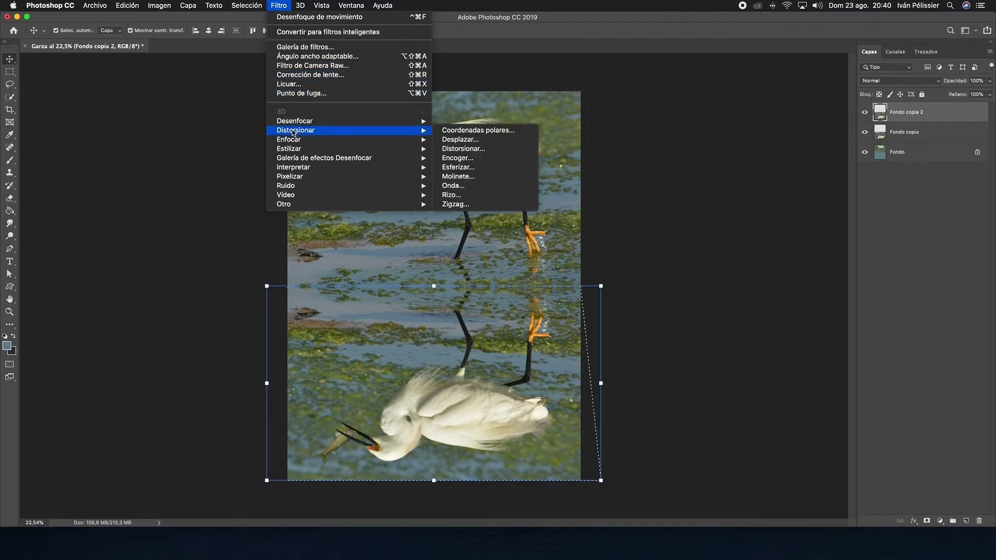
{"action": "left_click", "coordinate": [454, 186]}
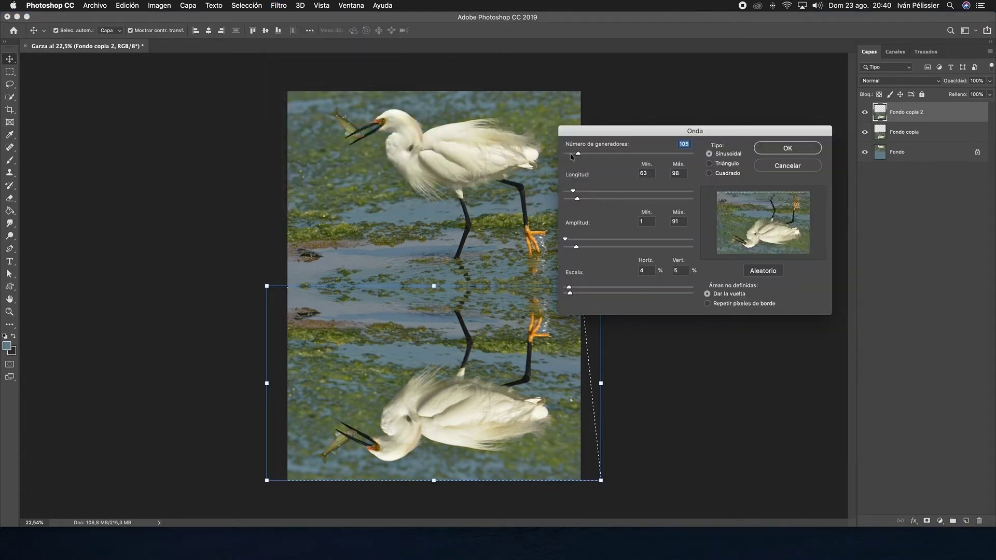
{"action": "mouse_move", "coordinate": [579, 157]}
{"action": "left_mouse_down"}
{"action": "mouse_move", "coordinate": [630, 158]}
{"action": "mouse_move", "coordinate": [581, 154]}
{"action": "left_mouse_up"}
{"action": "mouse_move", "coordinate": [574, 192]}
{"action": "left_mouse_down"}
{"action": "mouse_move", "coordinate": [635, 195]}
{"action": "mouse_move", "coordinate": [571, 191]}
{"action": "left_mouse_up"}
{"action": "left_click_drag", "start_coordinate": [634, 200], "coordinate": [578, 203]}
{"action": "mouse_move", "coordinate": [566, 241]}
{"action": "left_mouse_down"}
{"action": "mouse_move", "coordinate": [652, 241]}
{"action": "mouse_move", "coordinate": [552, 241]}
{"action": "left_mouse_up"}
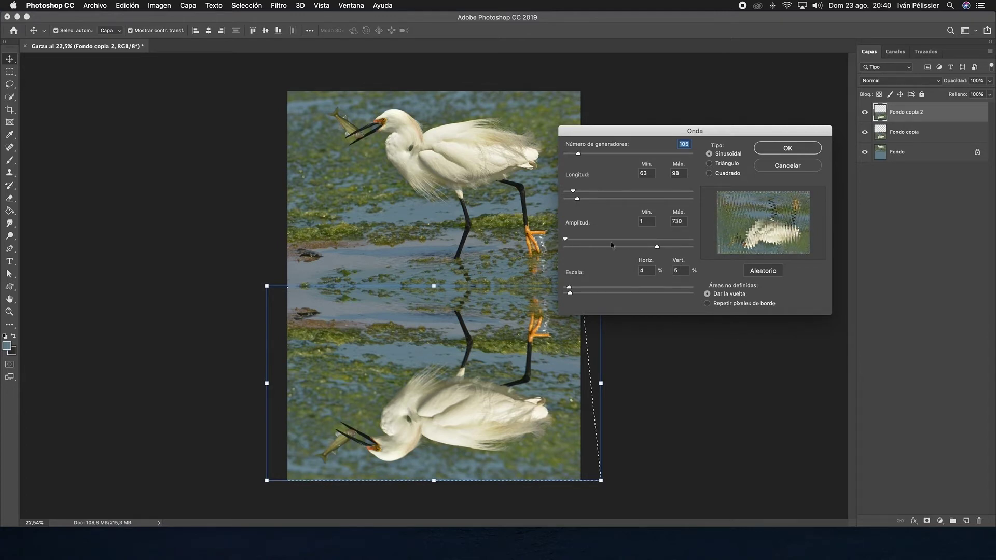
{"action": "left_click_drag", "start_coordinate": [656, 249], "coordinate": [575, 250]}
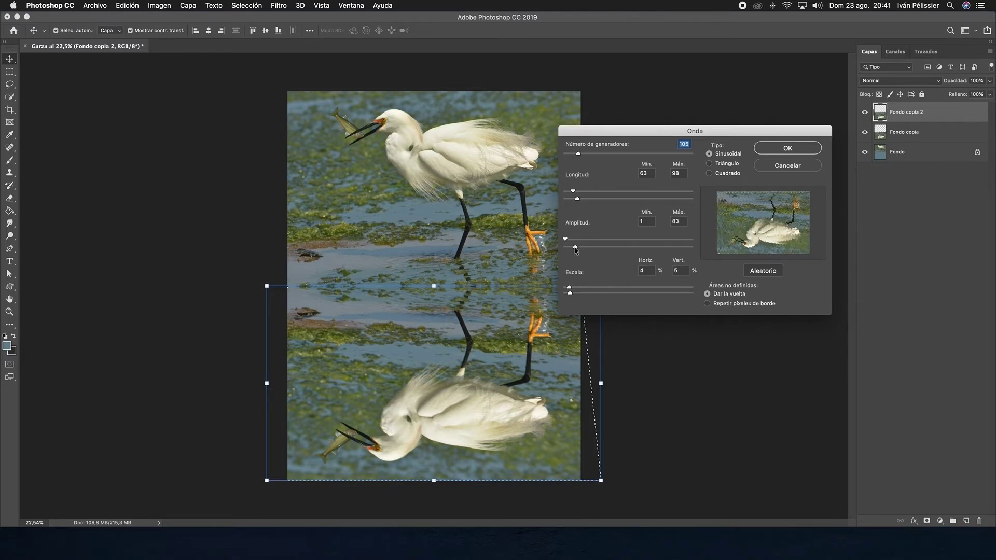
{"action": "mouse_move", "coordinate": [569, 288]}
{"action": "left_mouse_down"}
{"action": "mouse_move", "coordinate": [676, 287]}
{"action": "mouse_move", "coordinate": [566, 287]}
{"action": "left_mouse_up"}
{"action": "mouse_move", "coordinate": [570, 293]}
{"action": "left_mouse_down"}
{"action": "mouse_move", "coordinate": [692, 294]}
{"action": "mouse_move", "coordinate": [570, 293]}
{"action": "left_mouse_up"}
{"action": "left_click", "coordinate": [779, 149]}
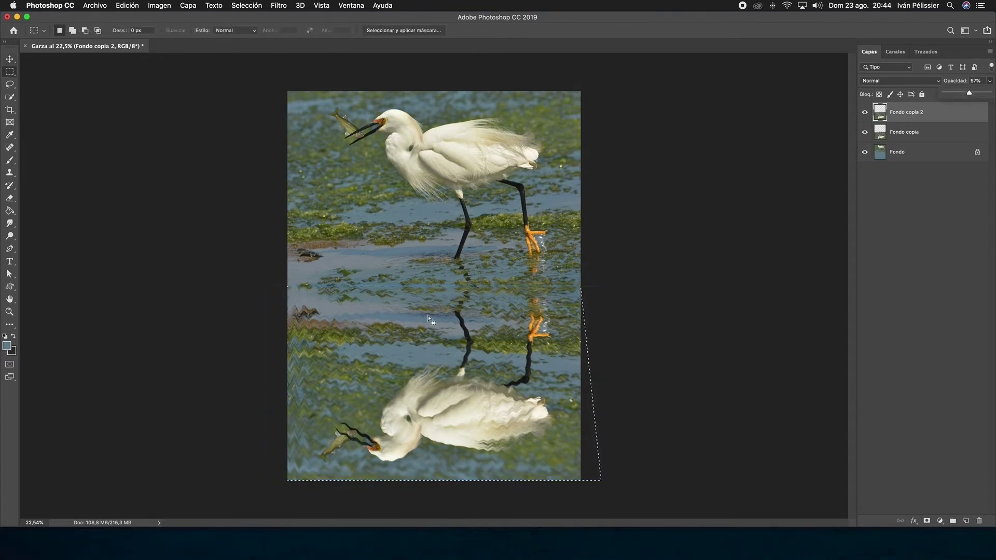
Step: Select the entire canvas and set the opacity of the Fondo copia 2 layer to 60%
{"action": "scroll", "coordinate": [428, 319], "scroll_direction": "up", "scroll_amount": 5}
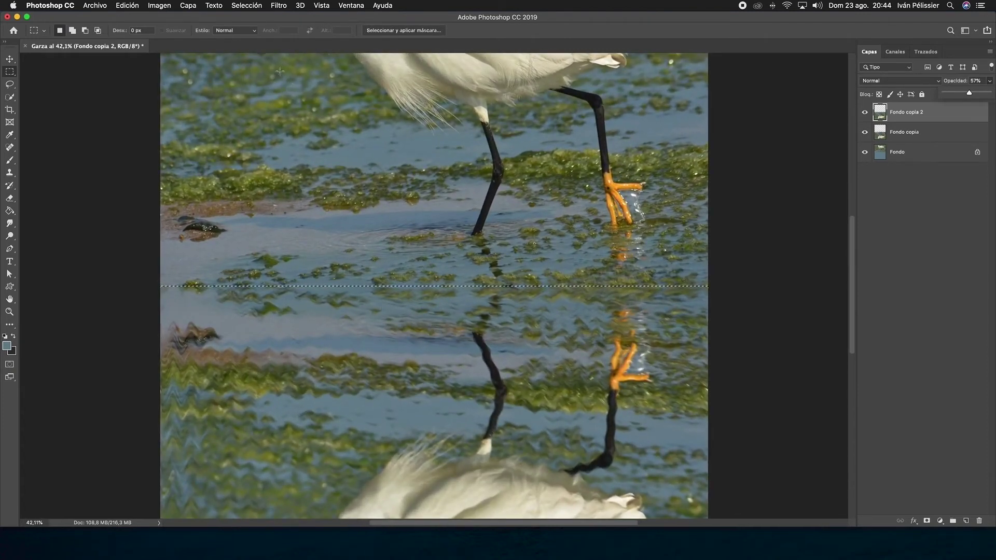
{"action": "left_click", "coordinate": [250, 6]}
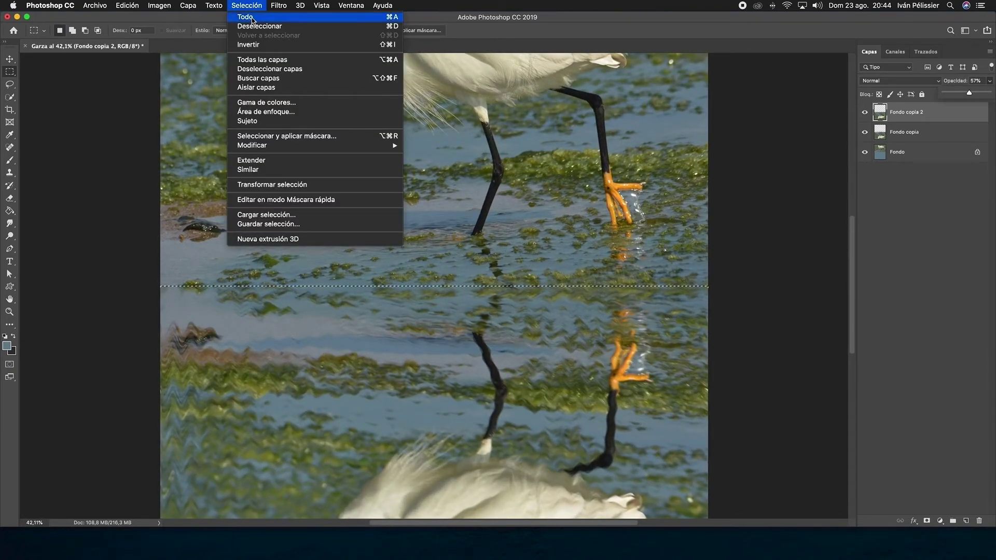
{"action": "left_click", "coordinate": [252, 17]}
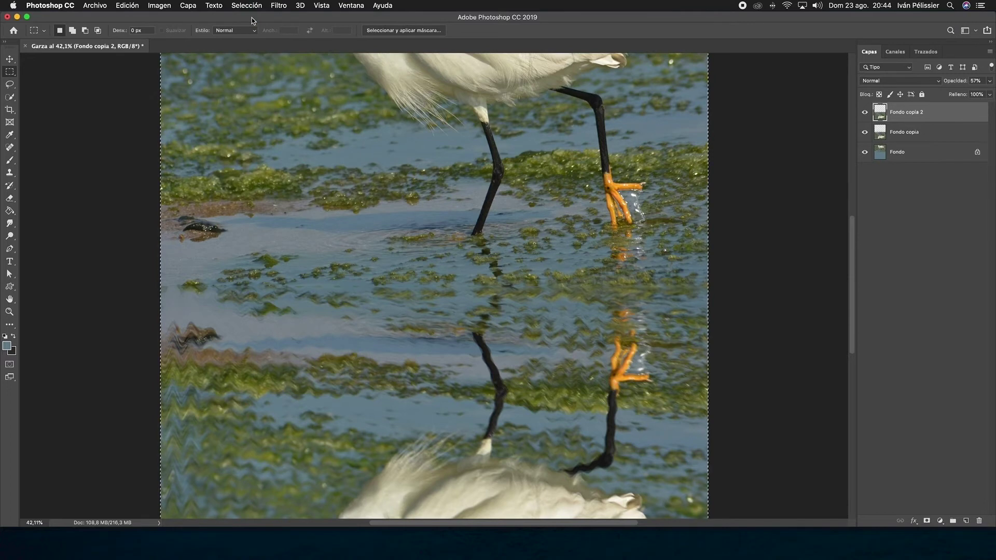
{"action": "left_click", "coordinate": [989, 80]}
{"action": "mouse_move", "coordinate": [970, 94]}
{"action": "left_mouse_down"}
{"action": "mouse_move", "coordinate": [941, 94]}
{"action": "mouse_move", "coordinate": [970, 98]}
{"action": "left_mouse_up"}
{"action": "scroll", "coordinate": [546, 249], "scroll_direction": "down", "scroll_amount": 1}
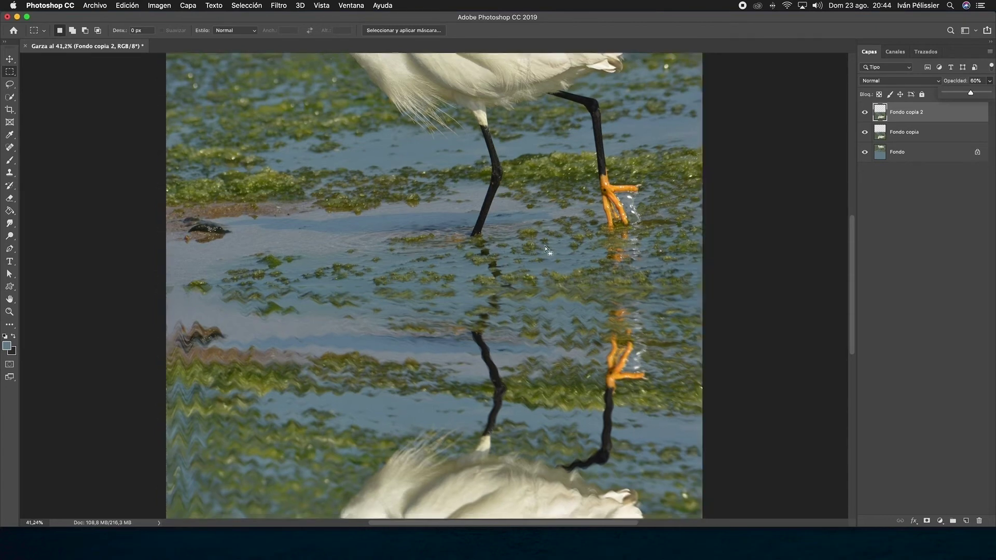
{"action": "scroll", "coordinate": [546, 249], "scroll_direction": "down", "scroll_amount": 5}
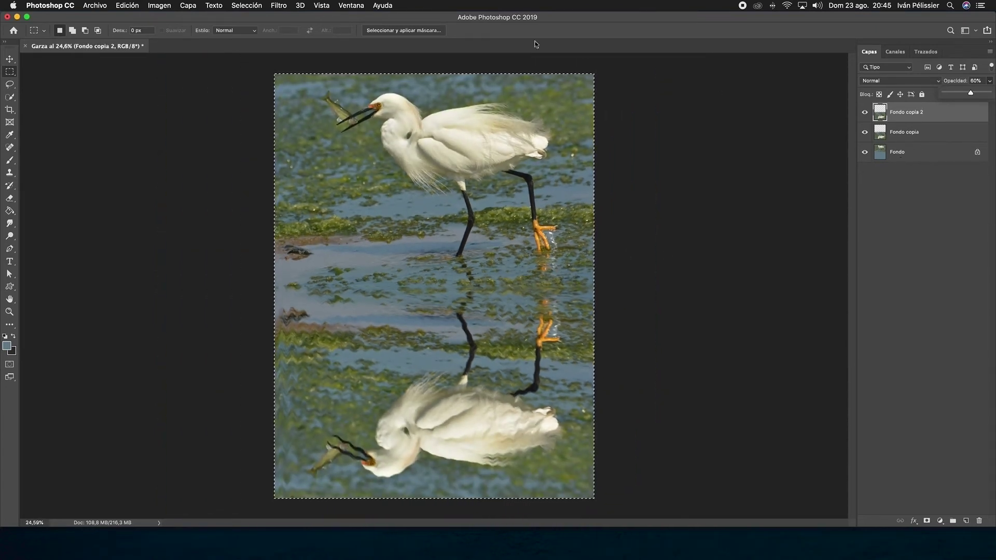
Step: Flatten the three layers into a single background image and clear the selection
{"action": "left_click", "coordinate": [188, 6]}
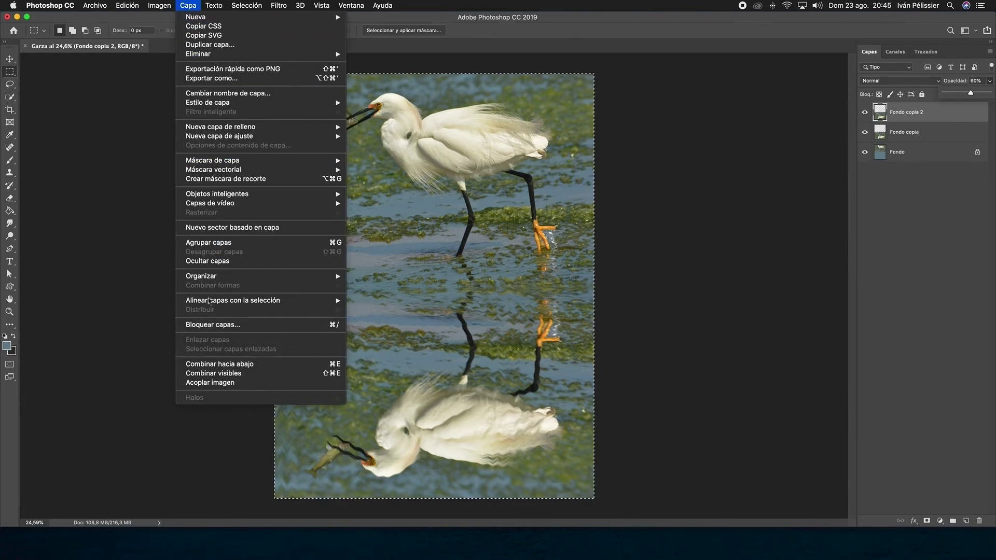
{"action": "left_click", "coordinate": [212, 385]}
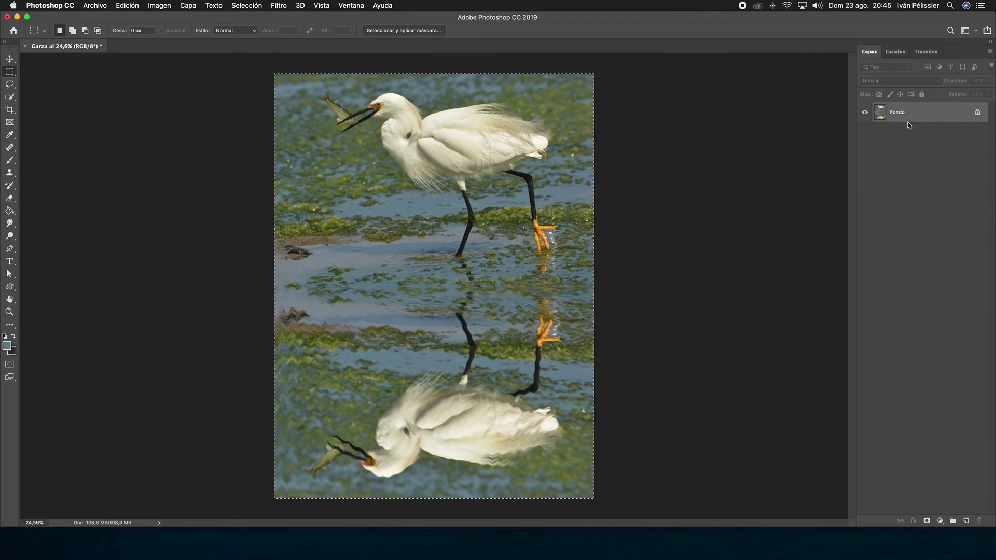
{"action": "left_click", "coordinate": [253, 6]}
{"action": "left_click", "coordinate": [250, 27]}
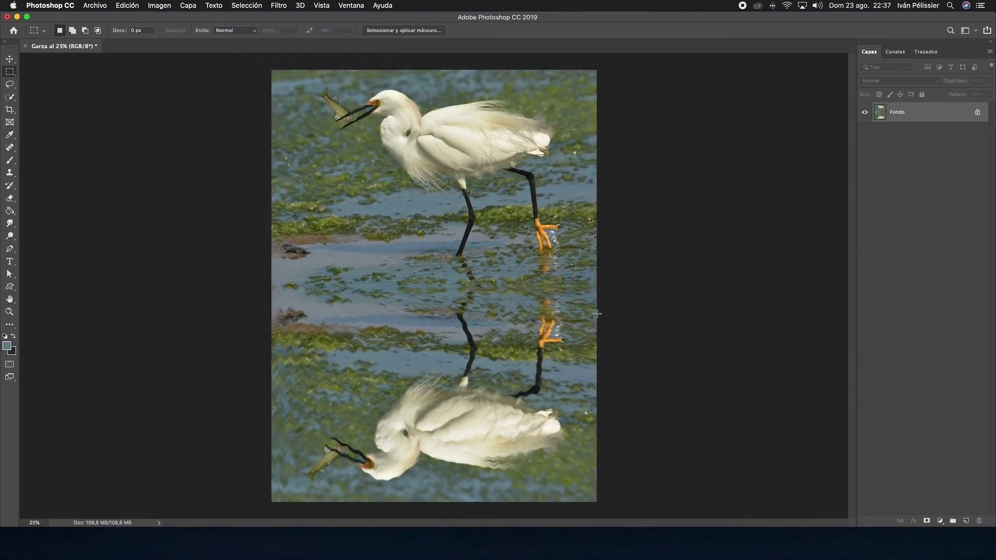
Step: Select the reflection from the flipped feet down to the image's lower edge and copy it to a new layer
{"action": "left_click_drag", "start_coordinate": [597, 314], "coordinate": [252, 518]}
{"action": "right_click", "coordinate": [428, 378]}
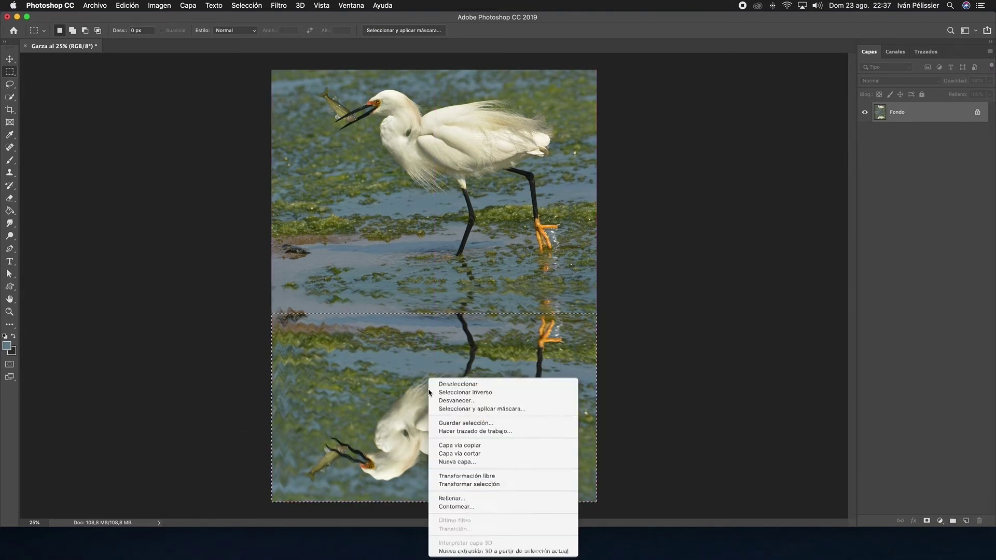
{"action": "left_click", "coordinate": [457, 447]}
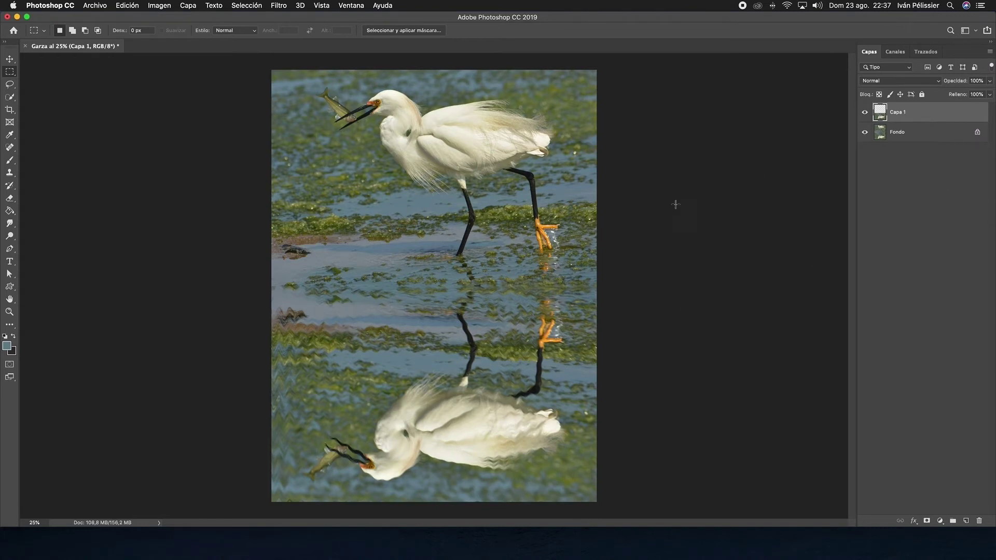
Step: Move the copied reflection straight up about 8.5 cm so its legs meet the real heron's legs
{"action": "left_click", "coordinate": [9, 61]}
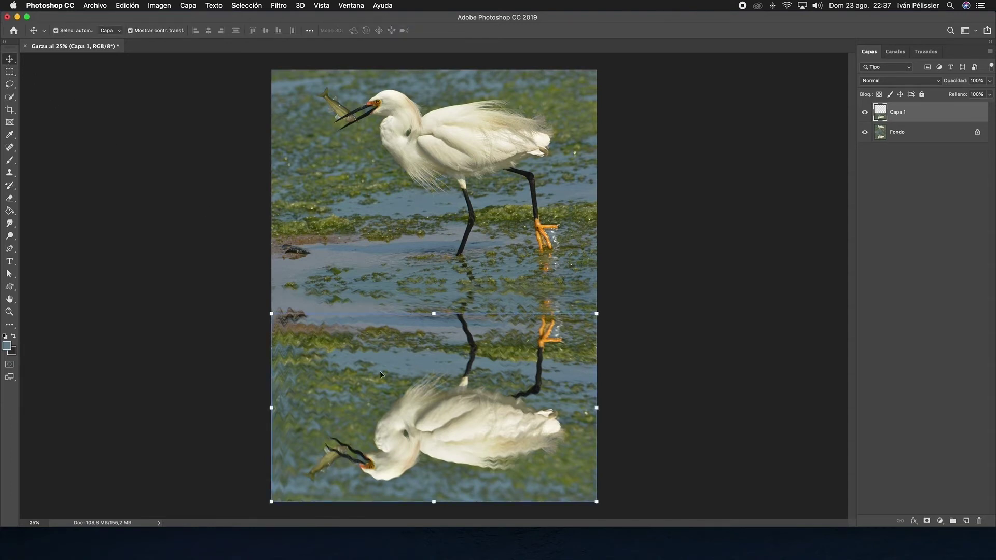
{"action": "left_click_drag", "start_coordinate": [445, 384], "coordinate": [447, 323]}
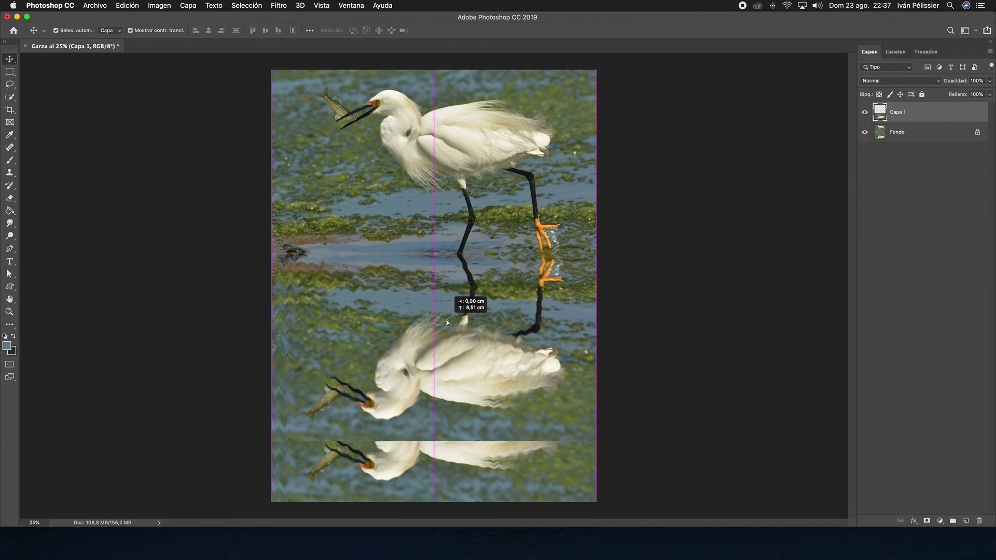
{"action": "left_click_drag", "start_coordinate": [448, 321], "coordinate": [448, 324]}
Step: Crop the image from its lower edge to remove the leftover strip of duplicated reflection
{"action": "left_click", "coordinate": [920, 131]}
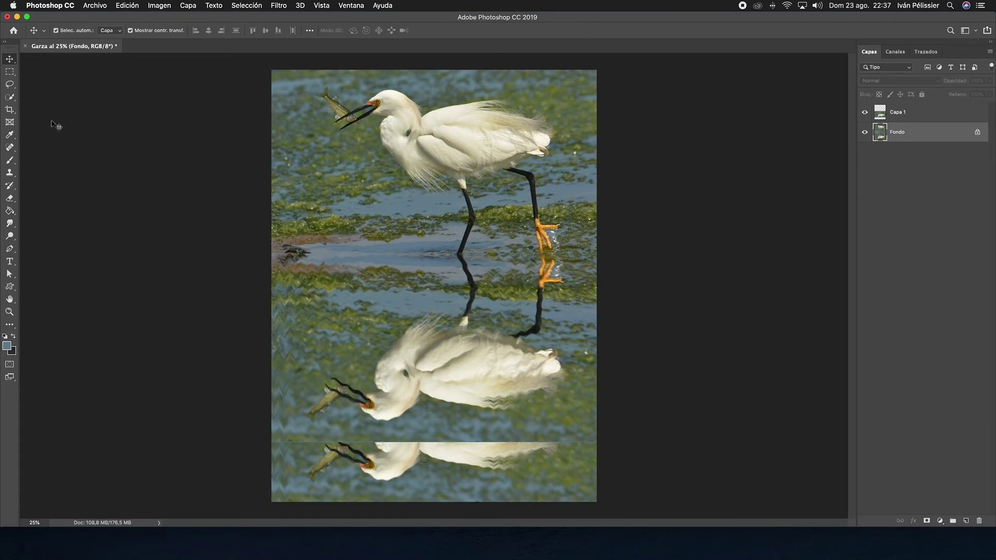
{"action": "left_click", "coordinate": [9, 110]}
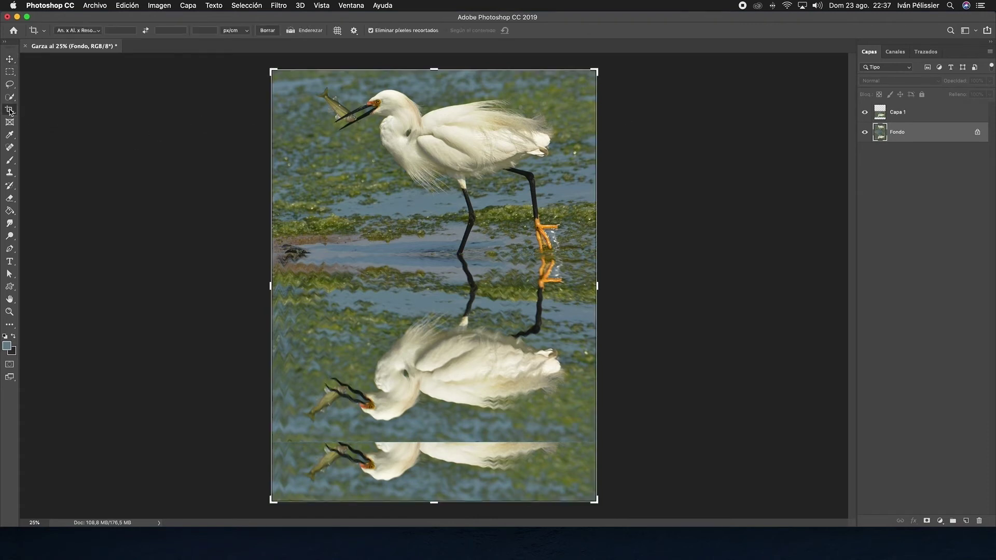
{"action": "left_click", "coordinate": [99, 31]}
{"action": "left_click", "coordinate": [94, 30]}
{"action": "left_click_drag", "start_coordinate": [434, 502], "coordinate": [435, 473]}
{"action": "right_click", "coordinate": [437, 473]}
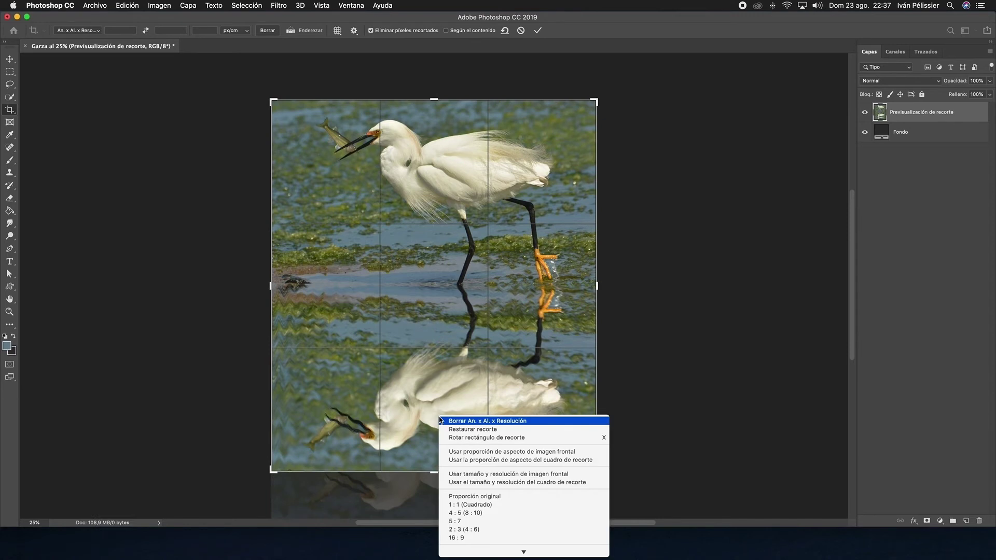
{"action": "mouse_move", "coordinate": [469, 551]}
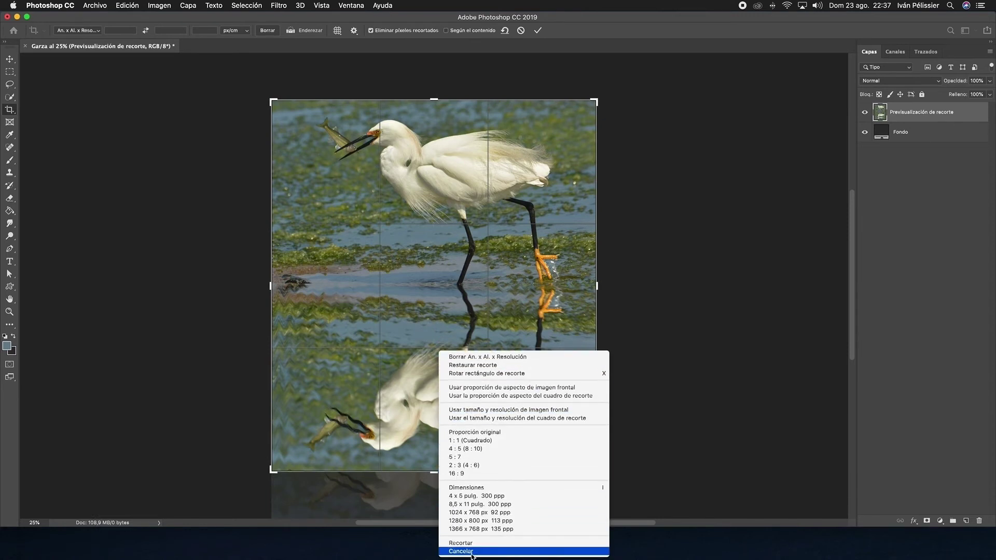
{"action": "left_click", "coordinate": [469, 543]}
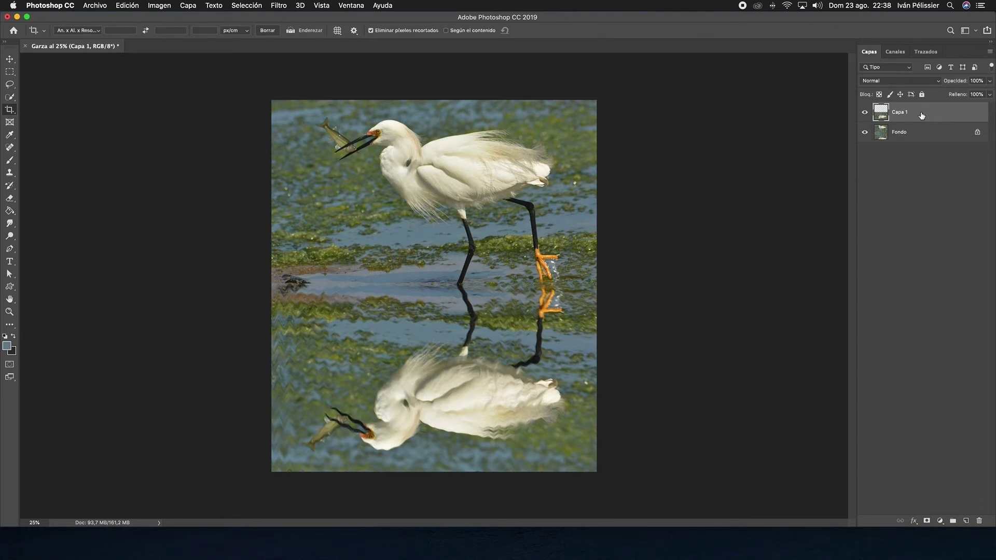
Step: Set up the Eraser on Capa 1 with 33% opacity and a 129 px brush at 0% hardness
{"action": "left_click", "coordinate": [10, 198]}
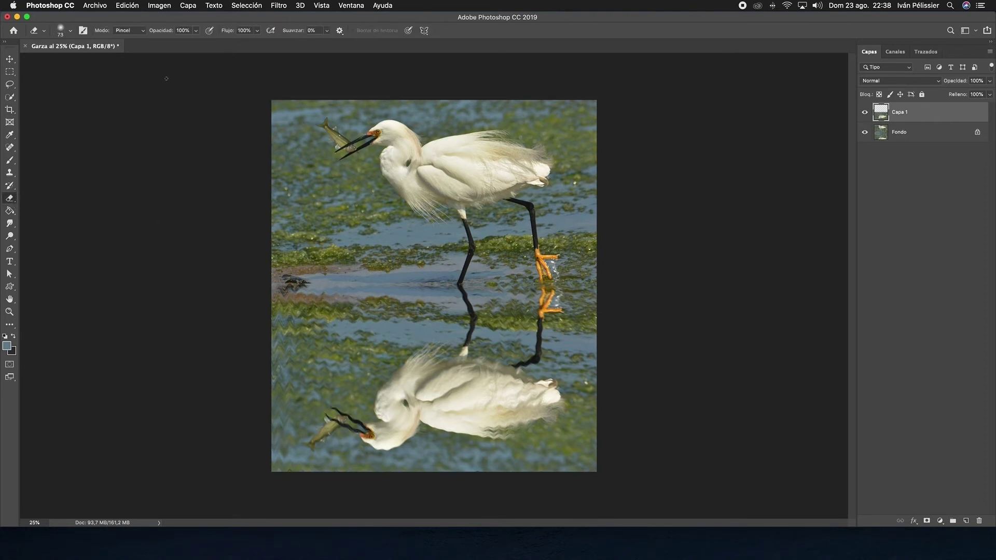
{"action": "left_click", "coordinate": [196, 31]}
{"action": "left_click_drag", "start_coordinate": [196, 44], "coordinate": [167, 45]}
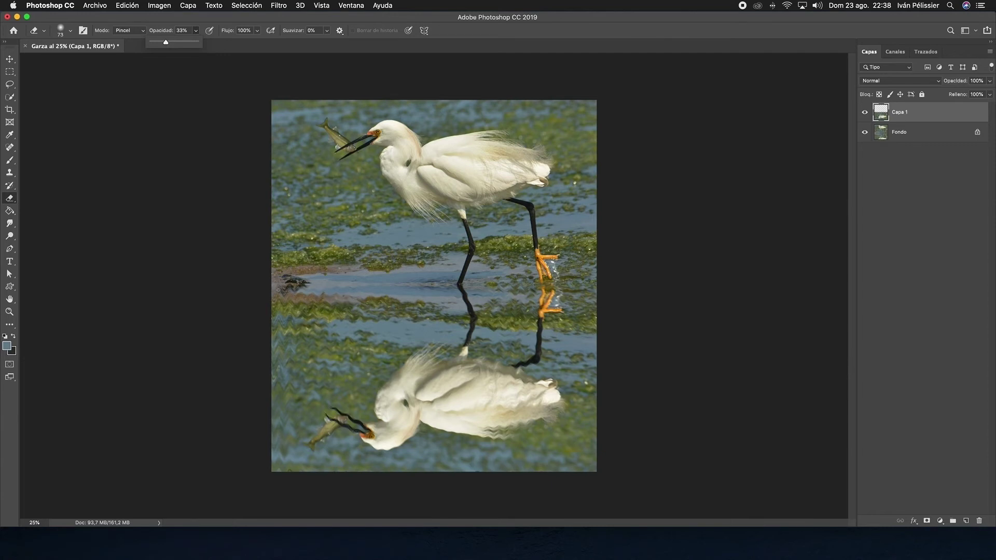
{"action": "scroll", "coordinate": [279, 290], "scroll_direction": "up", "scroll_amount": 5}
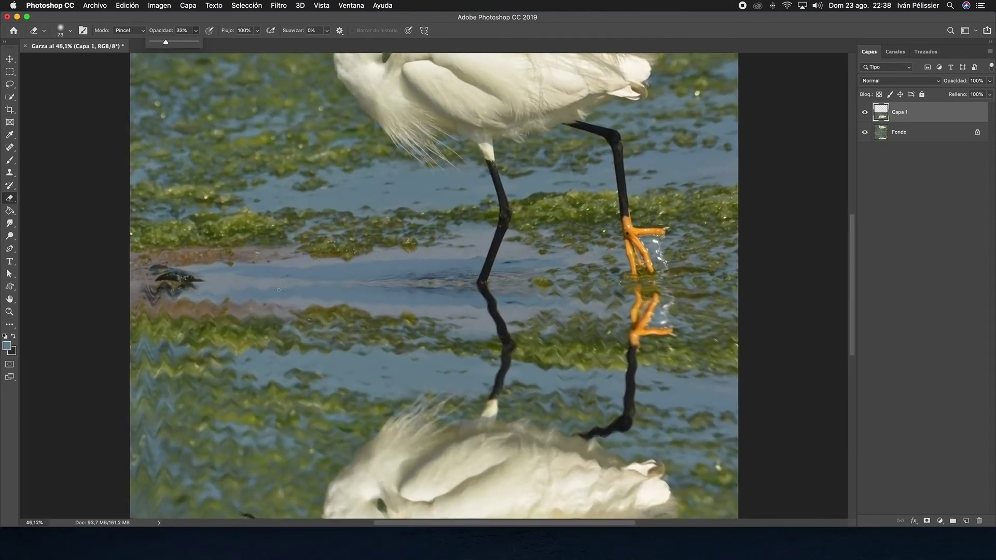
{"action": "right_click", "coordinate": [217, 306]}
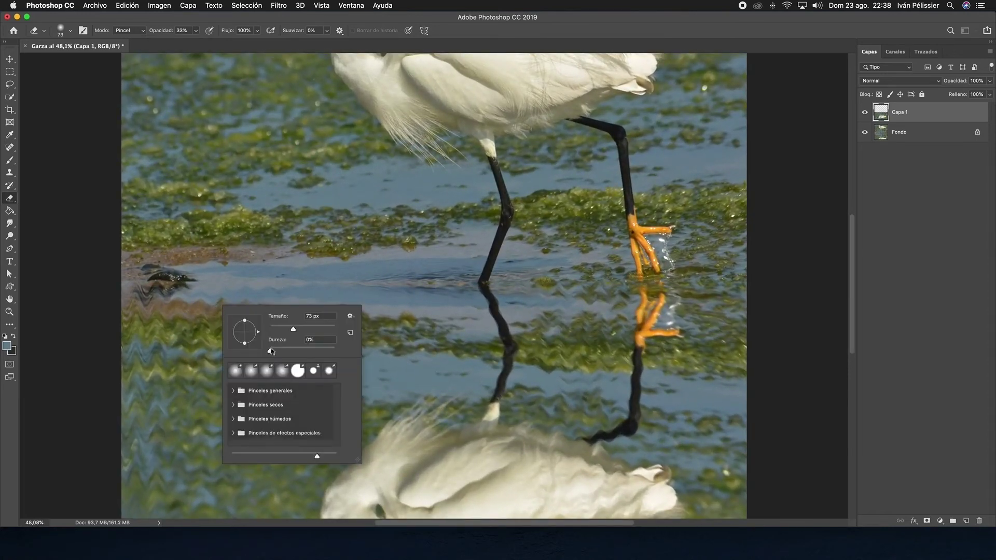
{"action": "mouse_move", "coordinate": [272, 351]}
{"action": "left_mouse_down"}
{"action": "mouse_move", "coordinate": [325, 353]}
{"action": "mouse_move", "coordinate": [242, 345]}
{"action": "mouse_move", "coordinate": [301, 332]}
{"action": "left_mouse_up"}
{"action": "left_click_drag", "start_coordinate": [300, 331], "coordinate": [307, 331]}
{"action": "key", "text": "Return"}
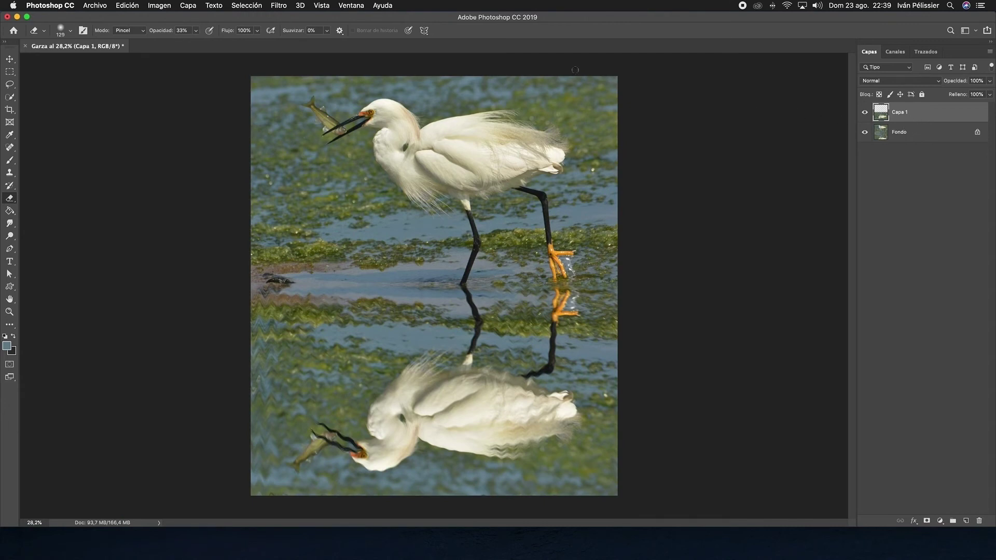
Step: Flatten the image and save it as the JPEG "Garza con su reflejo.jpg" with baseline standard format and maximum quality 12
{"action": "left_click", "coordinate": [190, 5]}
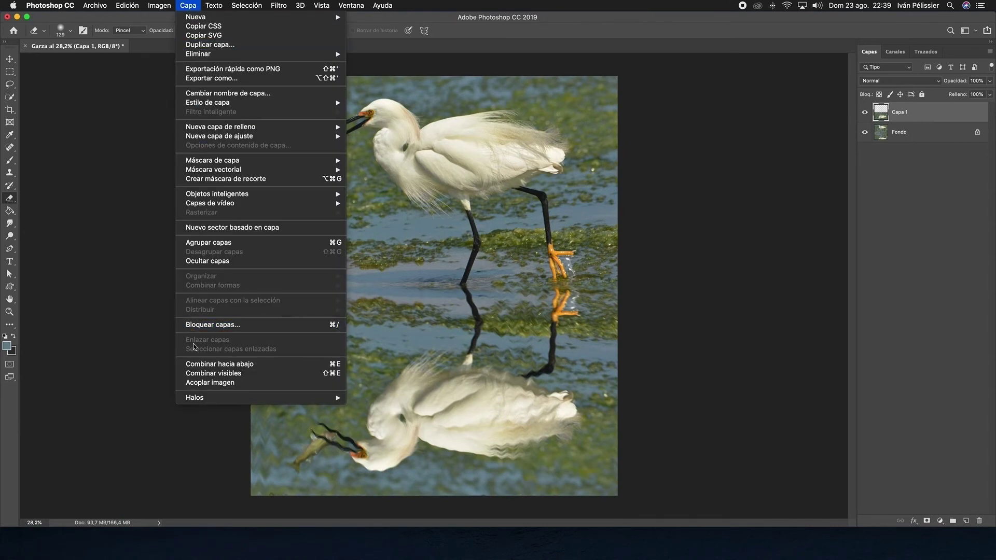
{"action": "left_click", "coordinate": [207, 383]}
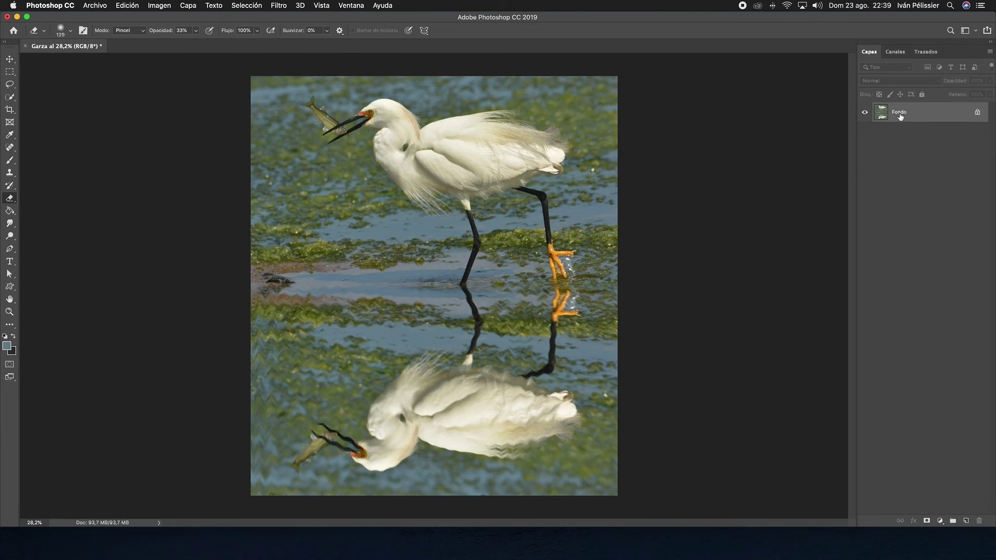
{"action": "left_click", "coordinate": [96, 5]}
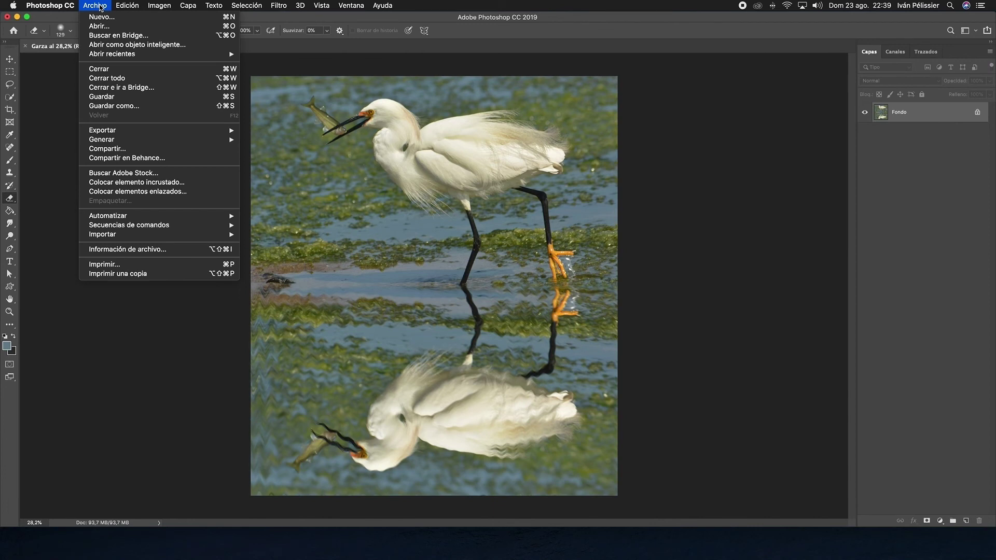
{"action": "left_click", "coordinate": [212, 106]}
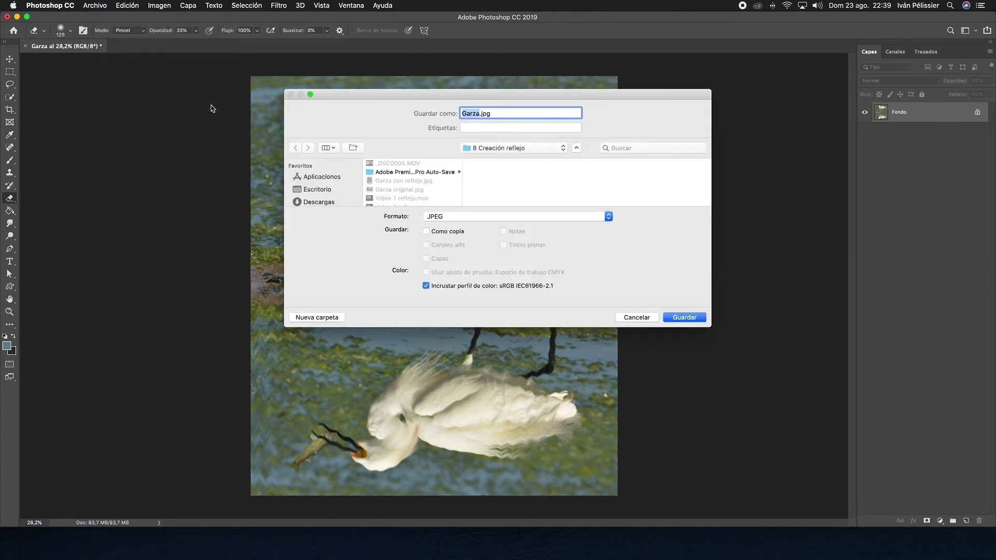
{"action": "left_click", "coordinate": [479, 114]}
{"action": "type", "text": "con su reflejo"}
{"action": "left_click", "coordinate": [682, 319]}
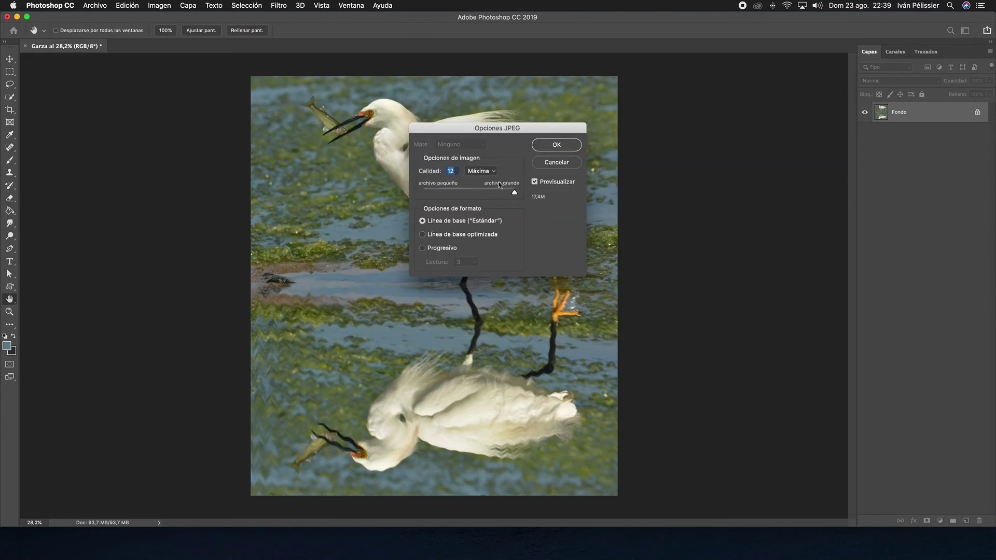
{"action": "left_click", "coordinate": [558, 146]}
{"action": "key", "text": "e"}
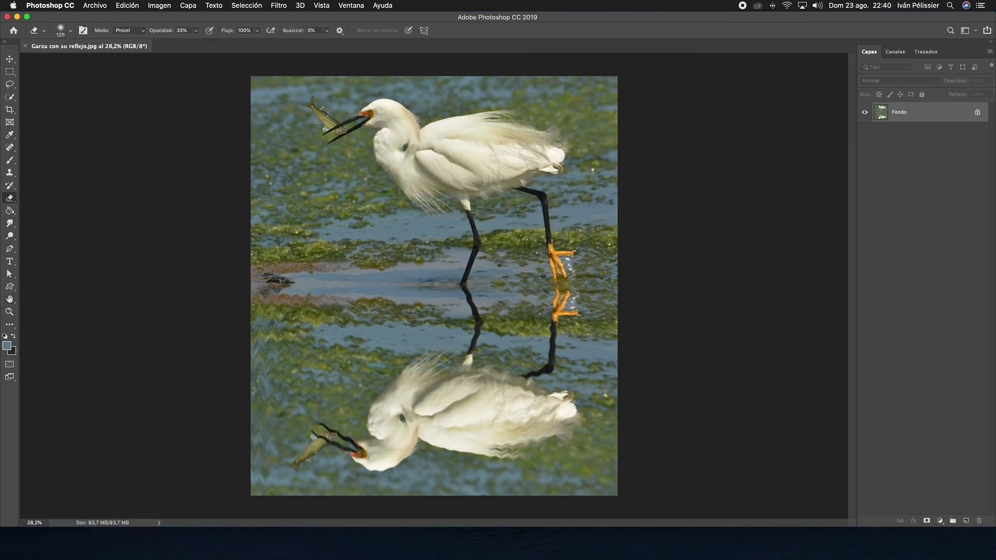